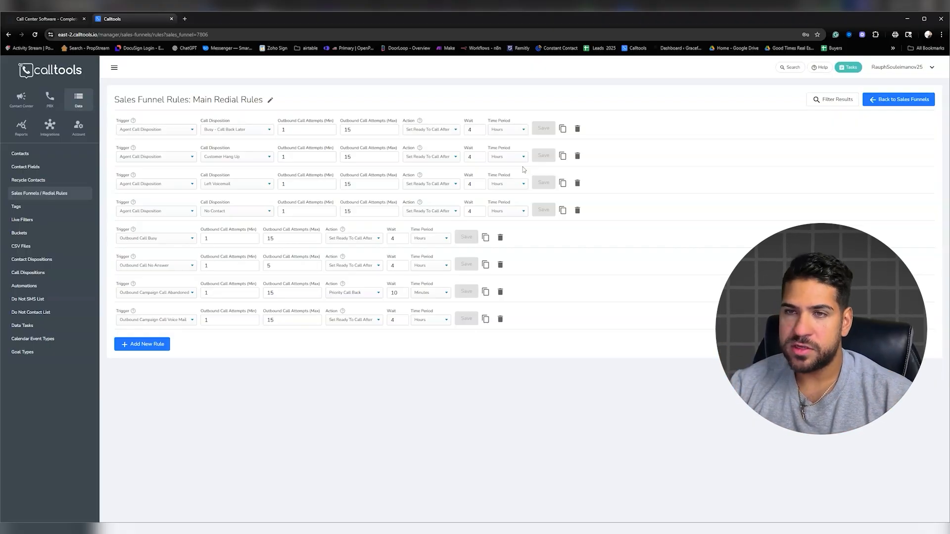
- Review the call disposition, outbound attempt limits and wait period of the first rule in Main Redial Rules
left_click(370, 130)
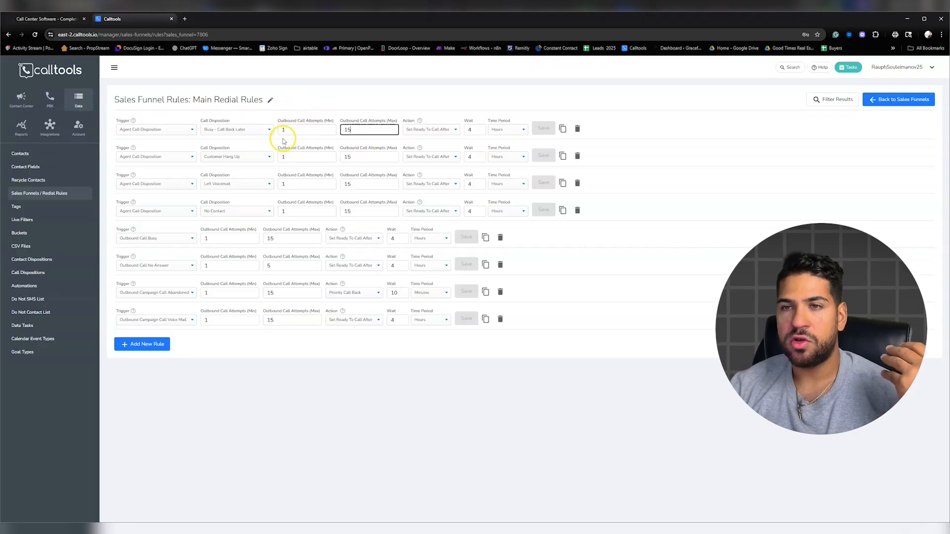
left_click(297, 130)
left_click(316, 122)
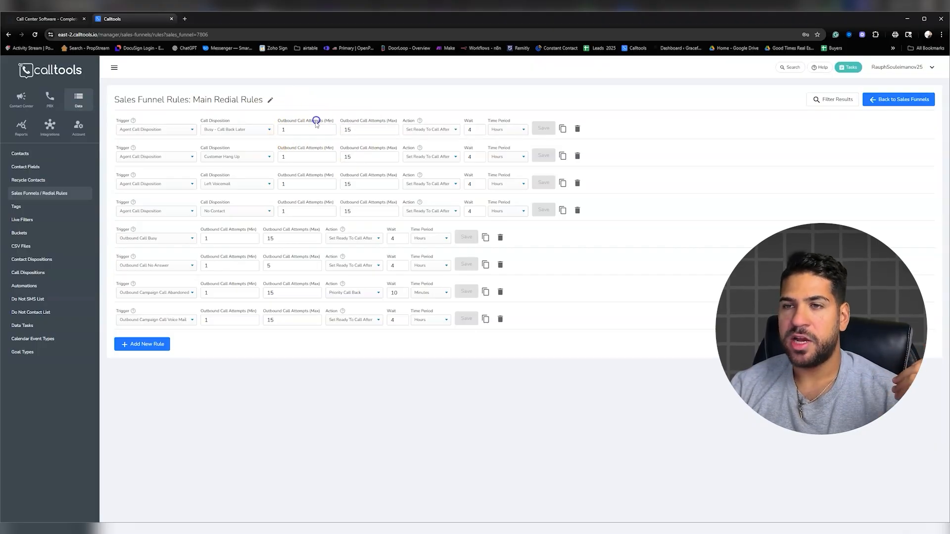
left_click(361, 130)
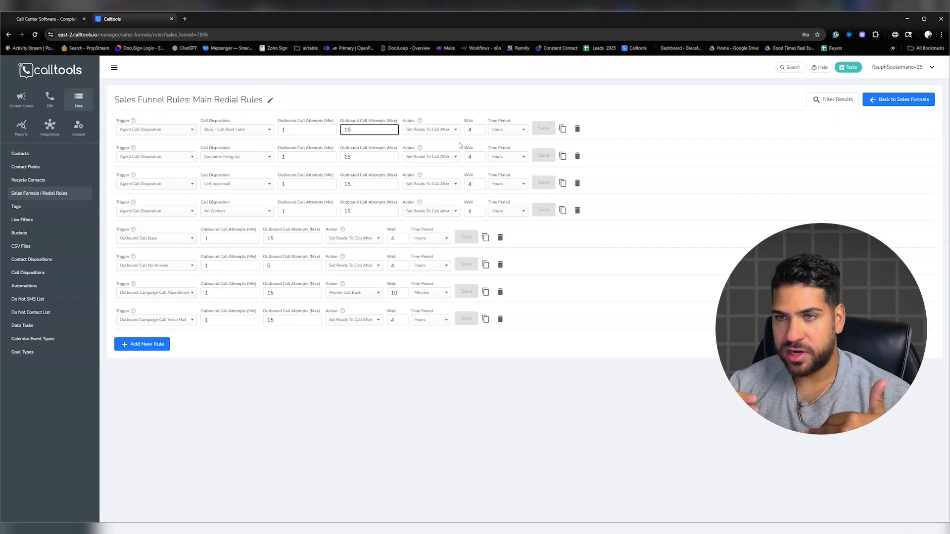
left_click(507, 130)
left_click(711, 163)
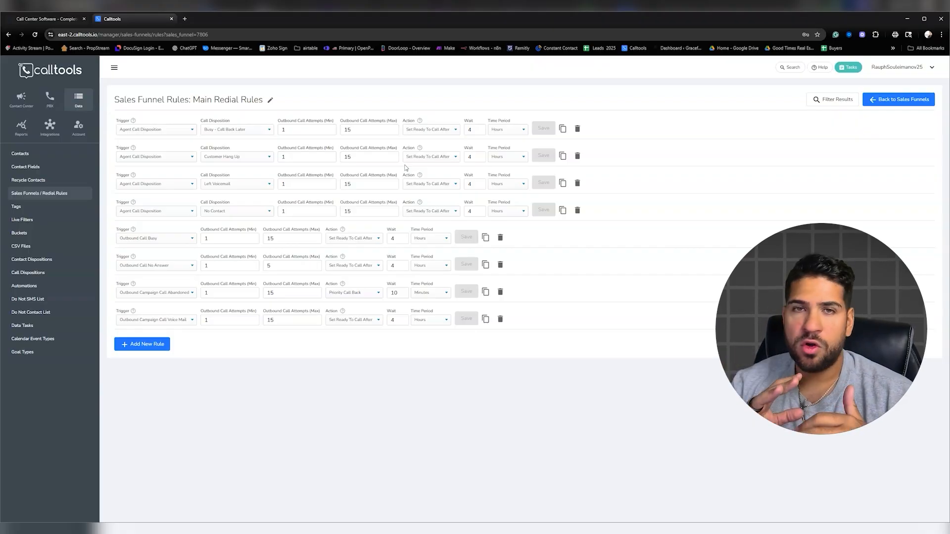
left_click(237, 129)
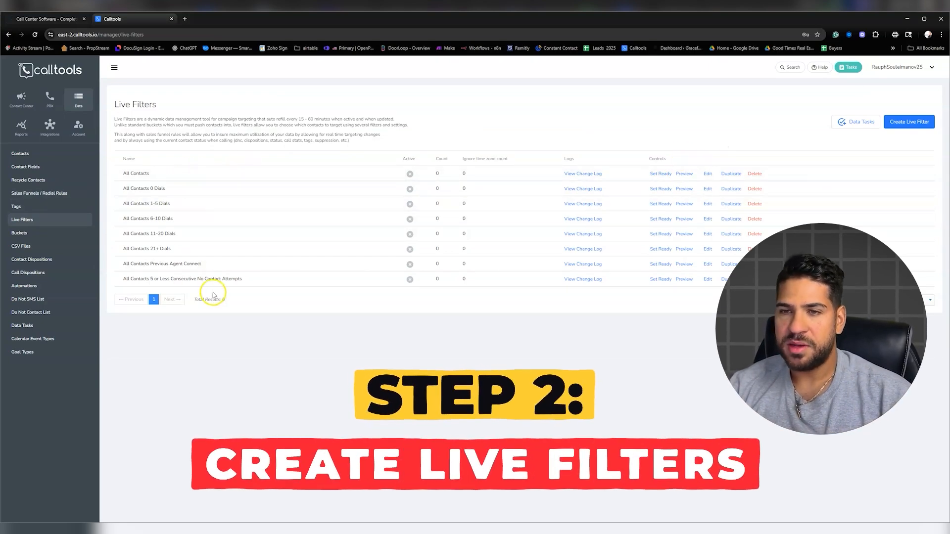
- Open the All Contacts 0 Dials live filter for editing and review its description, FDNC flag, targeting and additional filters
left_click(707, 189)
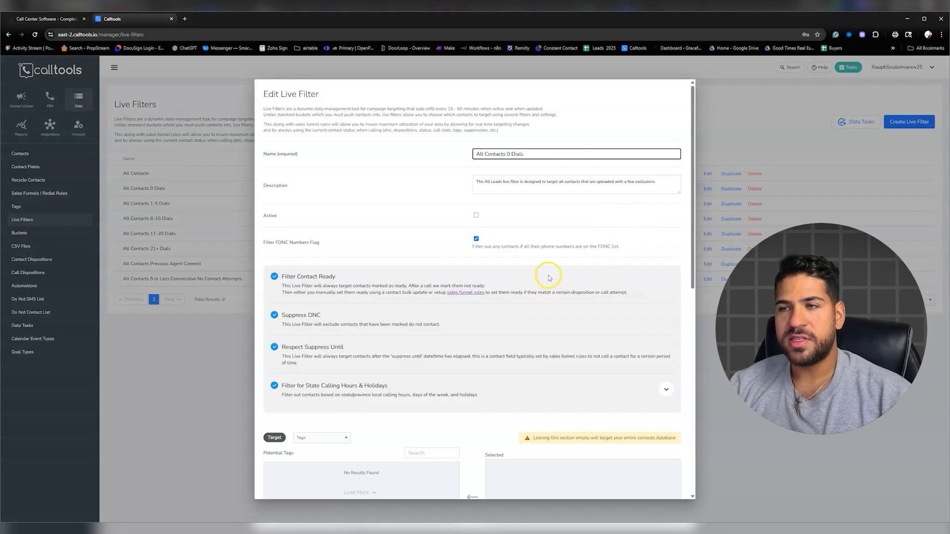
left_click_drag(472, 181, 653, 186)
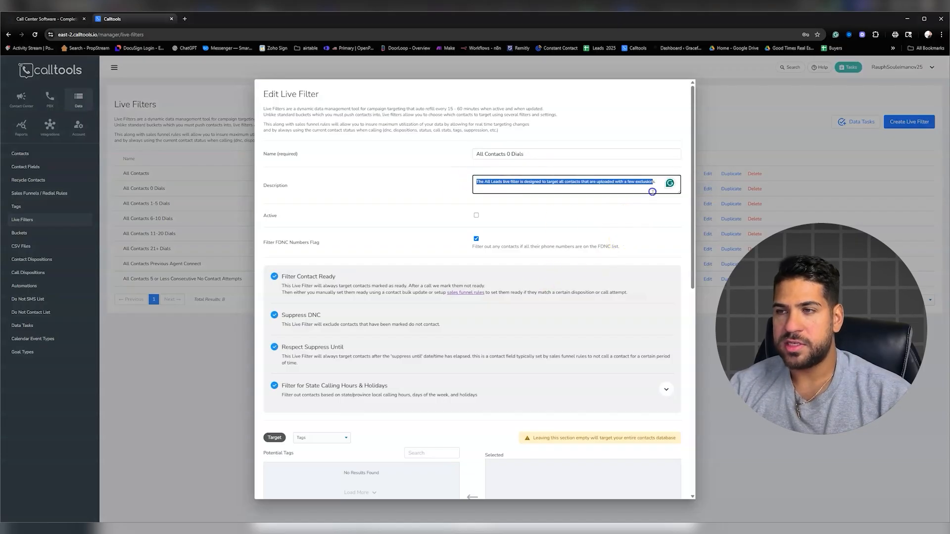
left_click(650, 198)
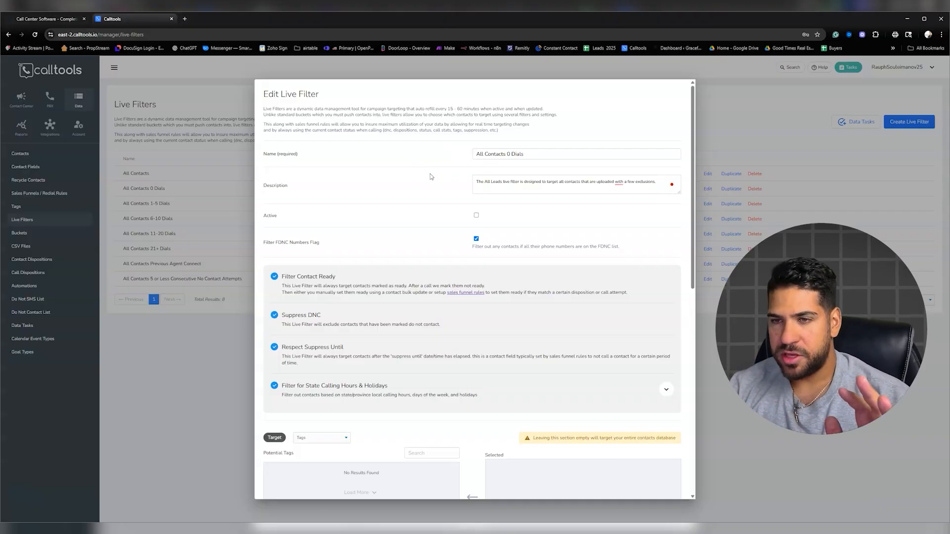
scroll(429, 183, "down", 1)
left_click_drag(264, 188, 308, 212)
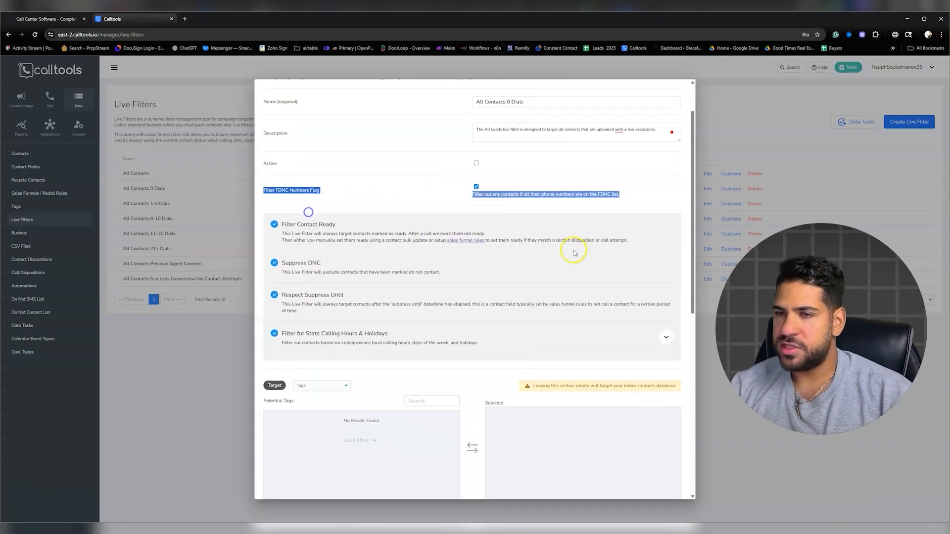
scroll(574, 254, "down", 8)
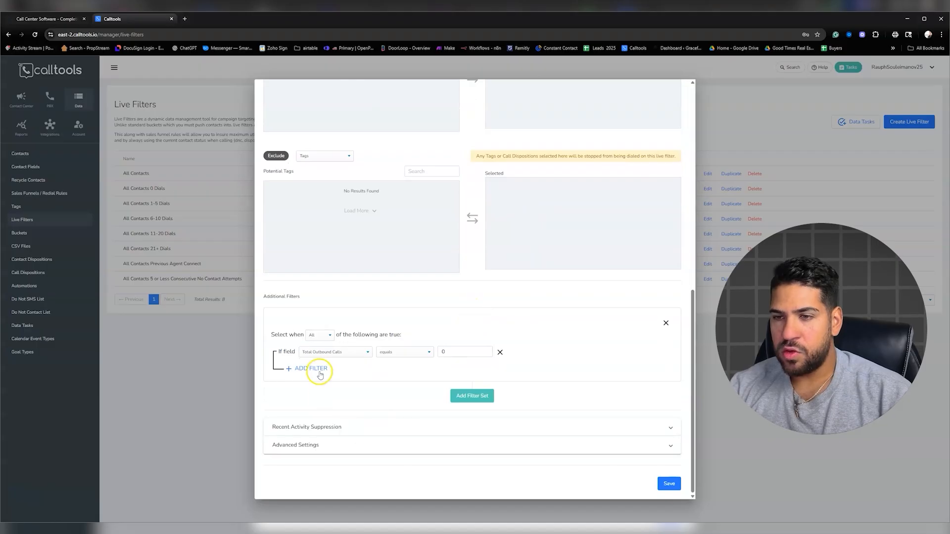
scroll(443, 362, "up", 6)
scroll(343, 215, "down", 2)
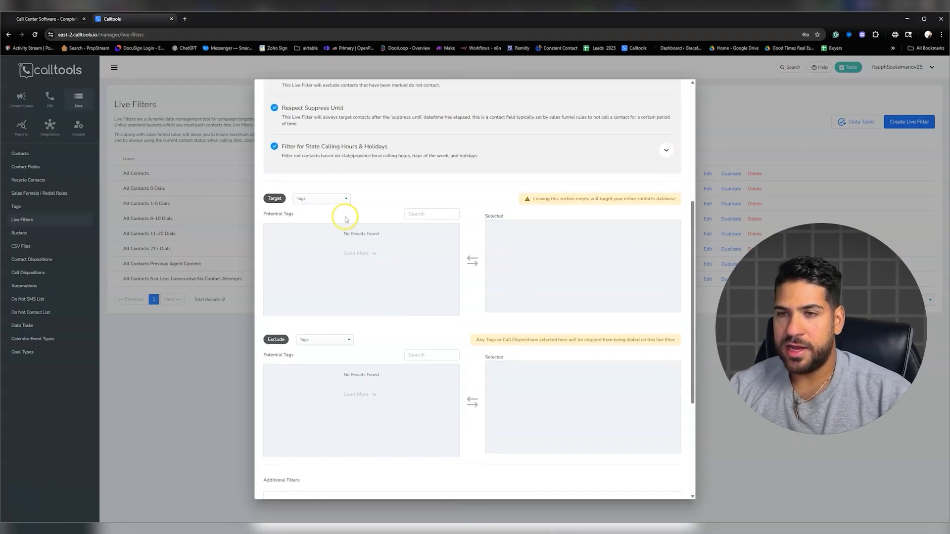
- Set the live filter's Target criterion to Last Call Disposition and look through the available dispositions
left_click(323, 202)
left_click(393, 209)
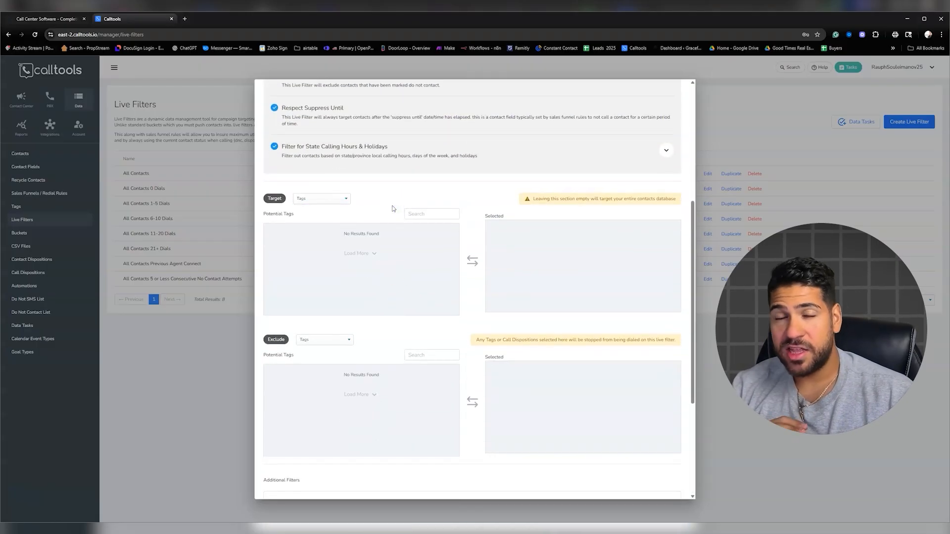
left_click(322, 198)
left_click(318, 211)
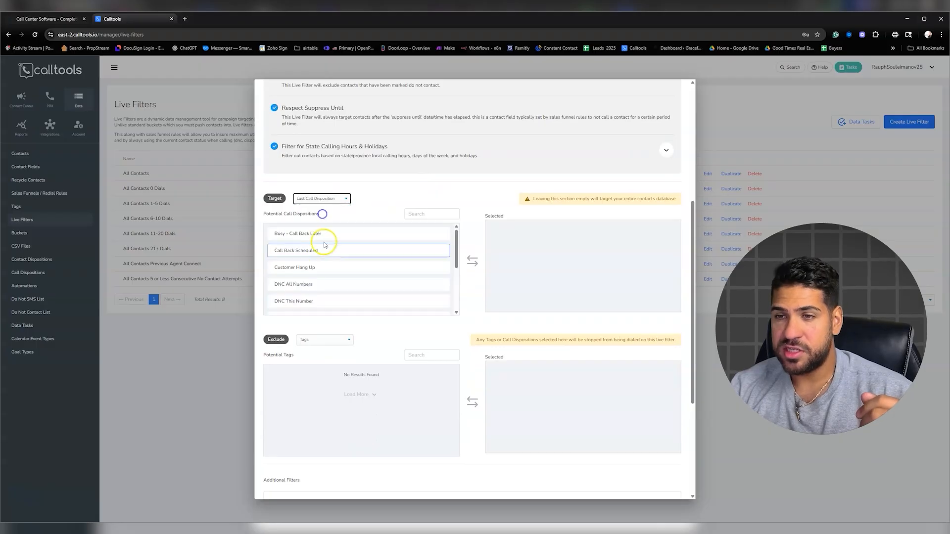
scroll(320, 283, "down", 5)
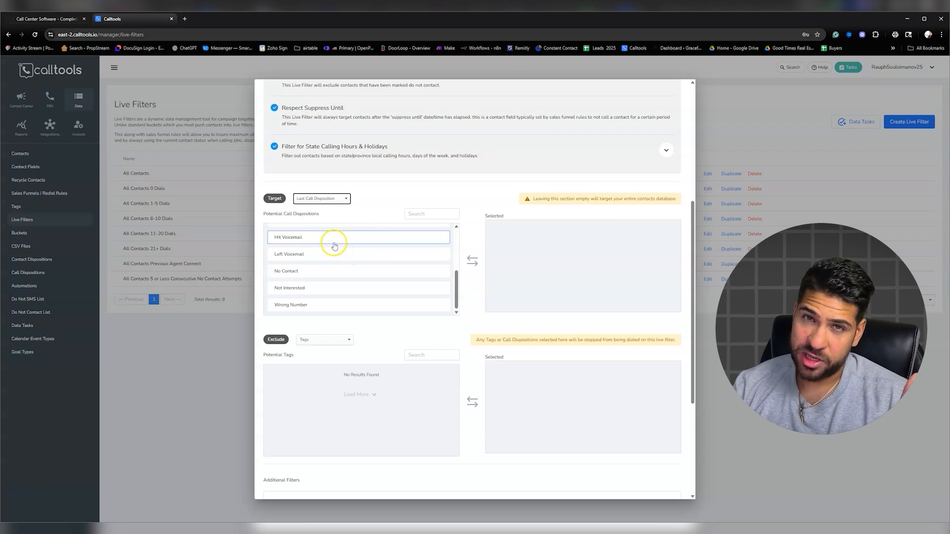
scroll(366, 287, "up", 1)
- Exclude the last call dispositions Left Voicemail and Wrong Number in the live filter, and close it without saving
scroll(396, 328, "down", 4)
left_click(324, 175)
left_click(321, 194)
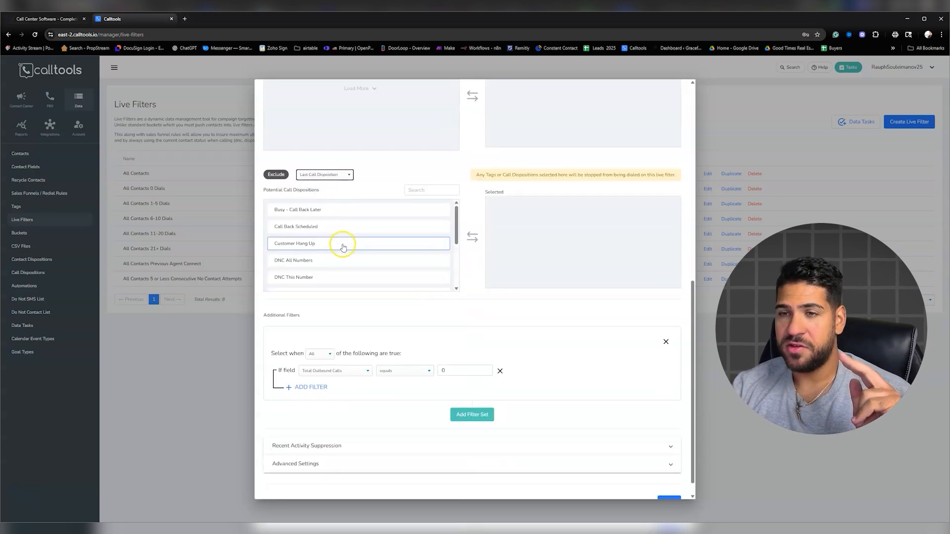
scroll(339, 255, "down", 1)
scroll(338, 260, "down", 5)
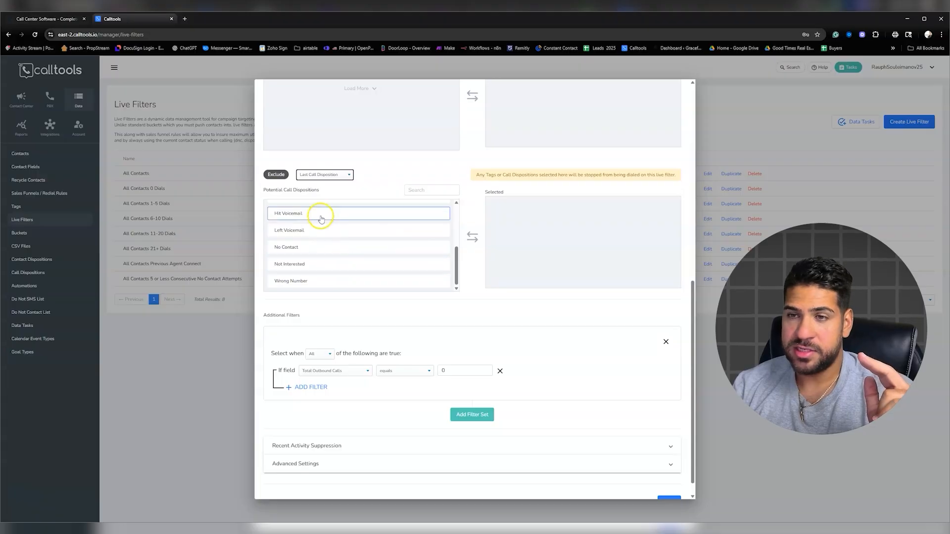
left_click(311, 216)
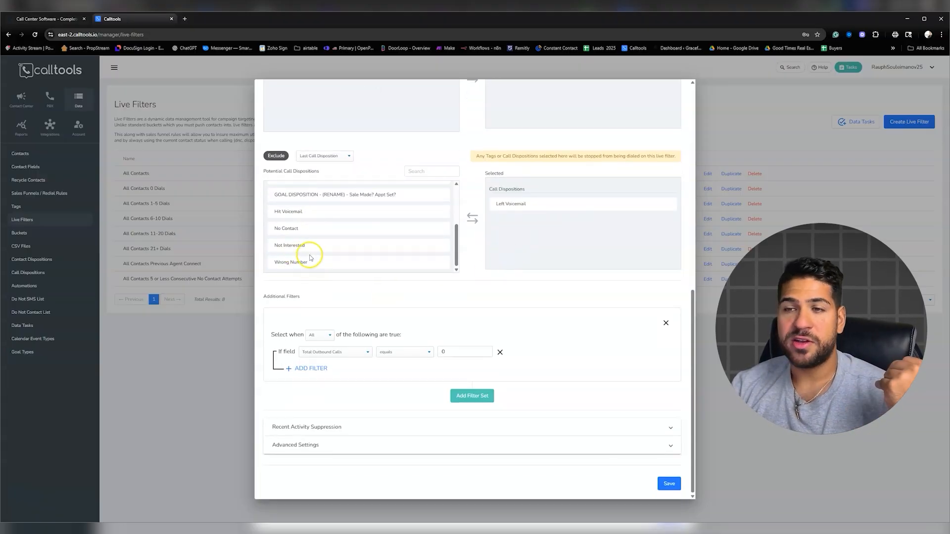
scroll(314, 247, "up", 5)
scroll(307, 227, "down", 5)
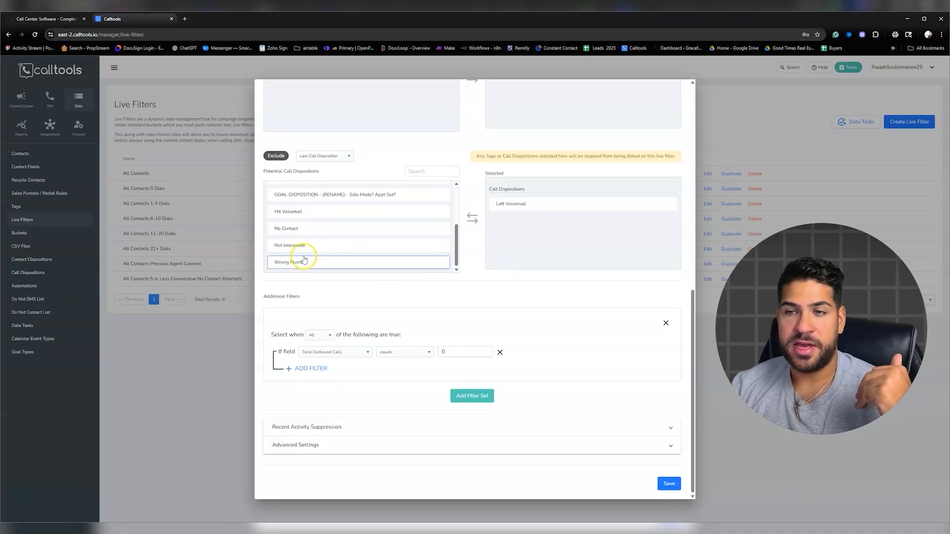
left_click(302, 258)
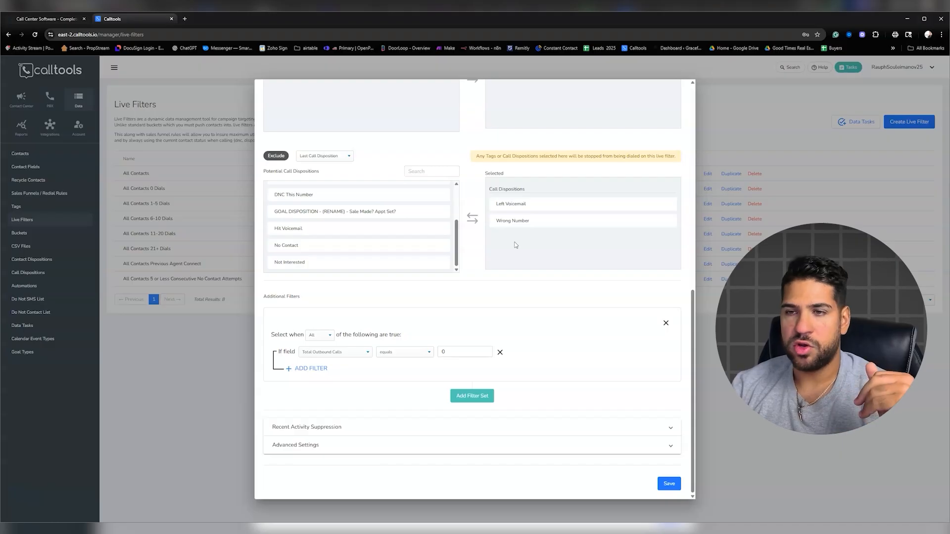
scroll(337, 255, "up", 5)
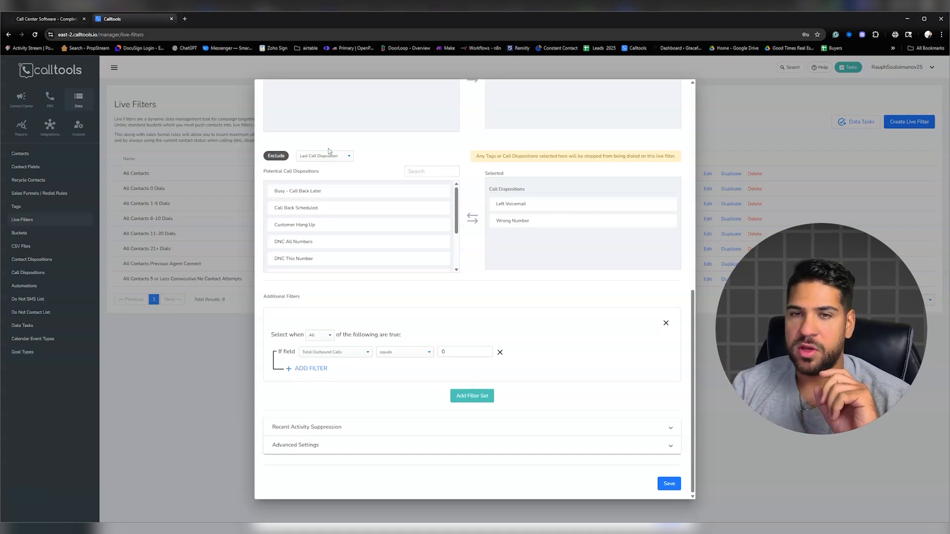
left_click(745, 129)
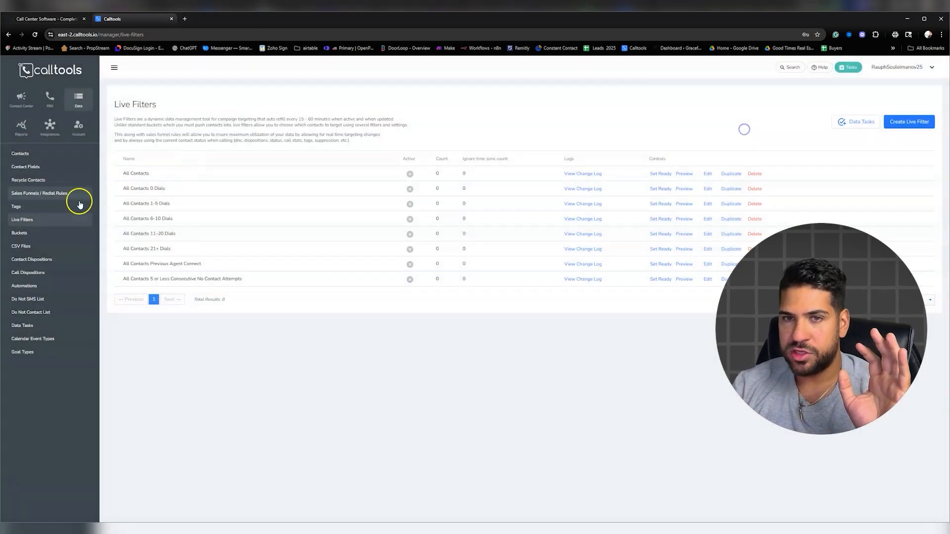
- Start creating a new campaign in the Contact Center and look over its settings
left_click(35, 105)
left_click(30, 154)
left_click(903, 130)
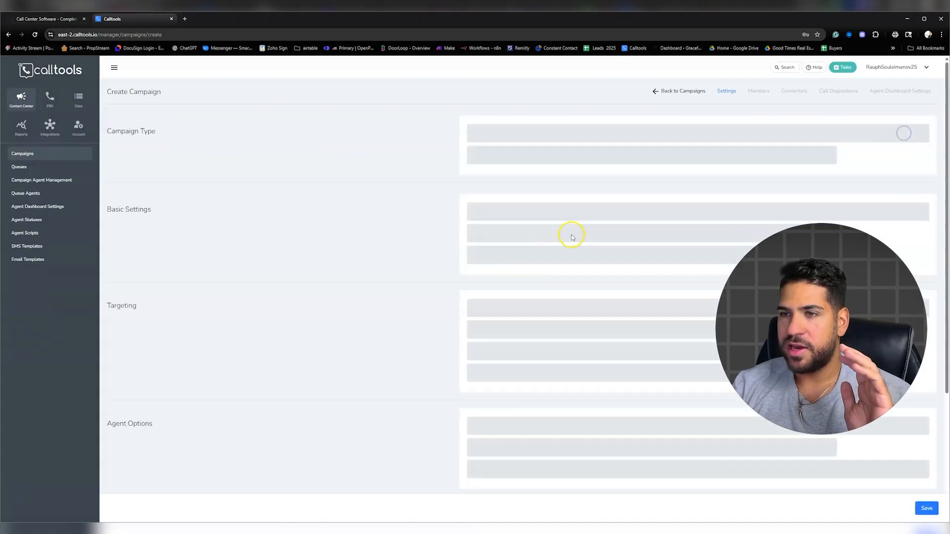
scroll(544, 301, "down", 10)
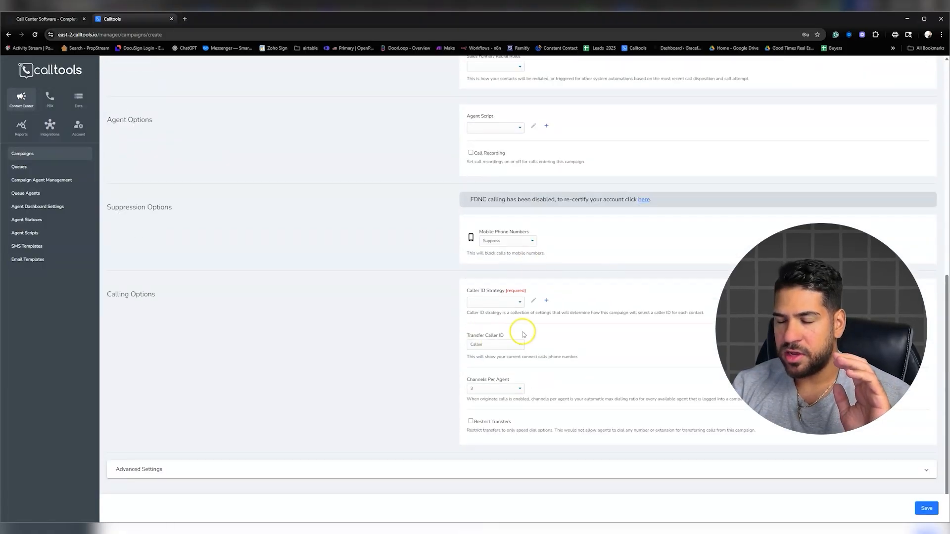
scroll(524, 335, "up", 6)
- Check the Live Filter and Bucket choices in the new campaign's Targeting section
left_click(520, 281)
left_click(702, 331)
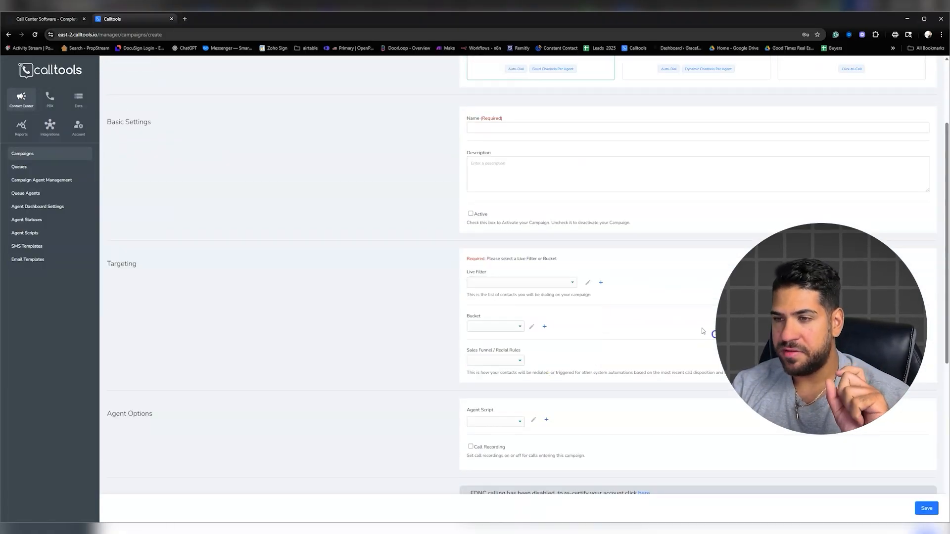
left_click(518, 326)
left_click(667, 322)
left_click(514, 327)
left_click(612, 344)
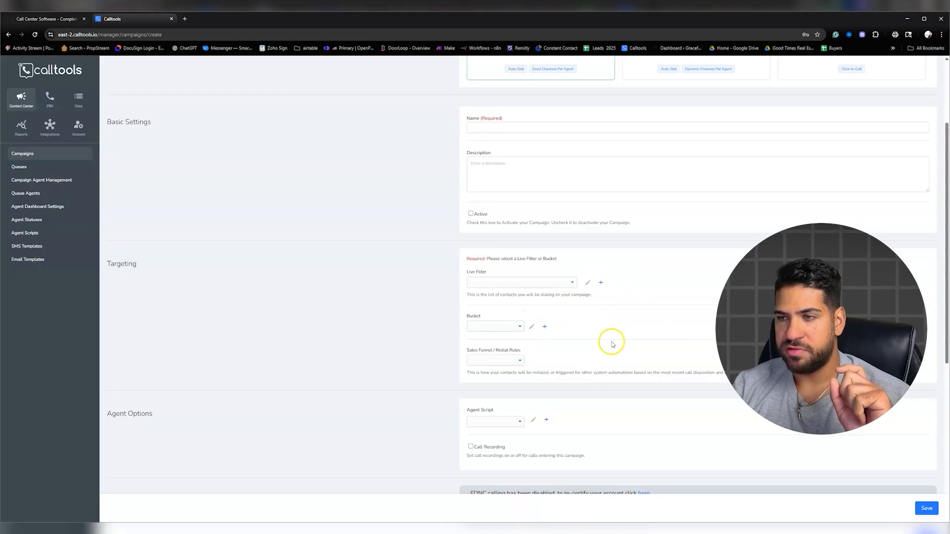
- Set the new campaign's Sales Funnel / Redial Rules to Main Redial Rules
scroll(485, 327, "down", 1)
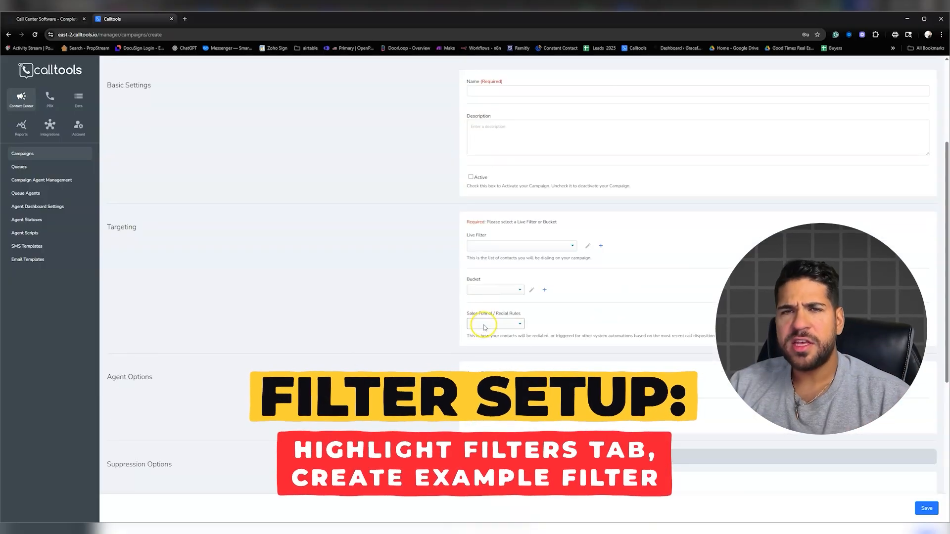
left_click(484, 324)
left_click(494, 340)
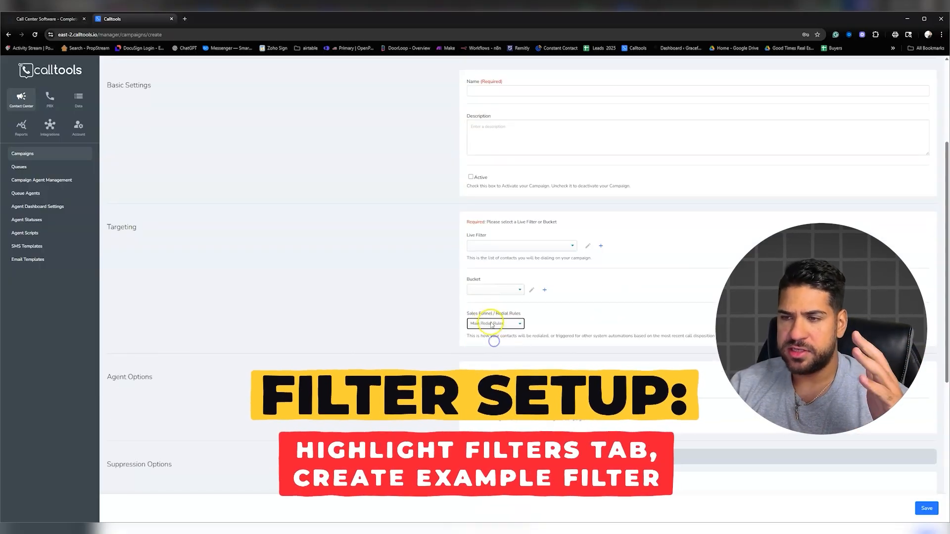
left_click(492, 324)
left_click(495, 341)
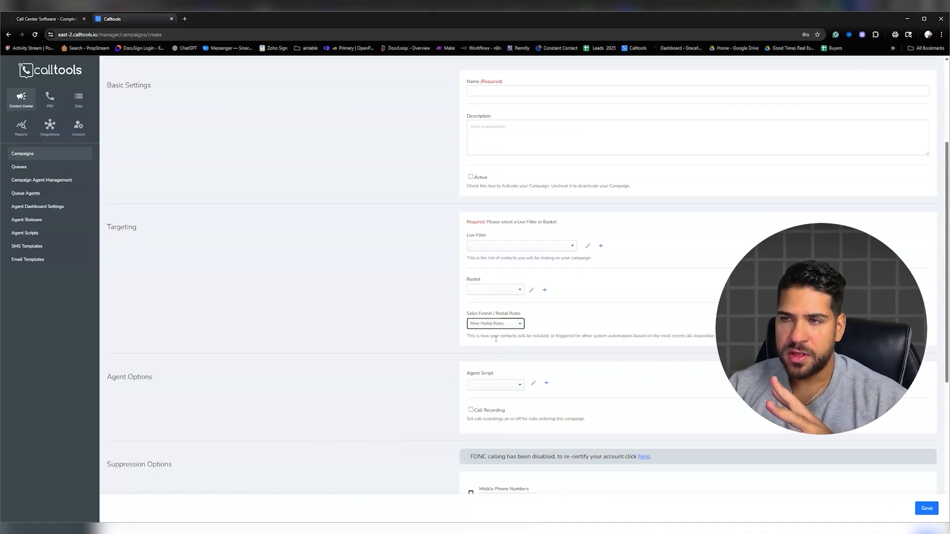
left_click(566, 334)
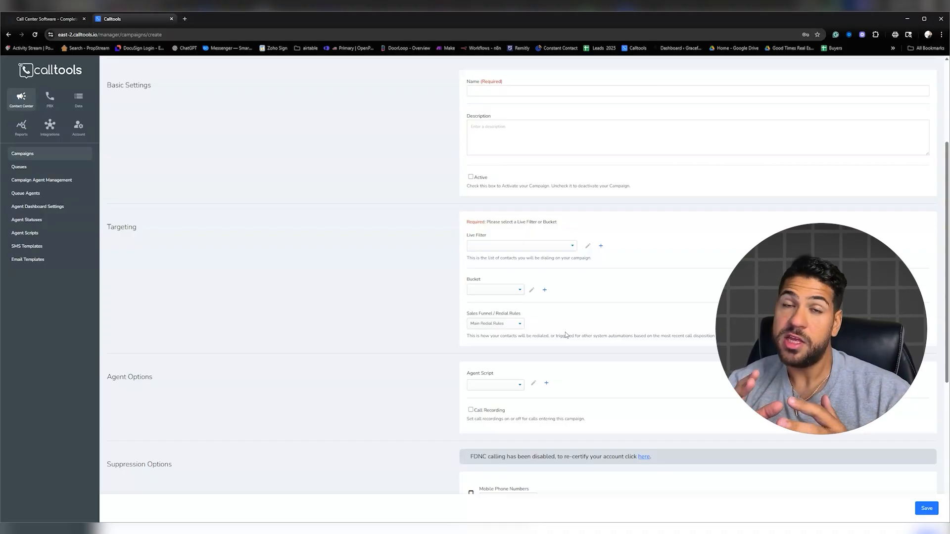
left_click(614, 317)
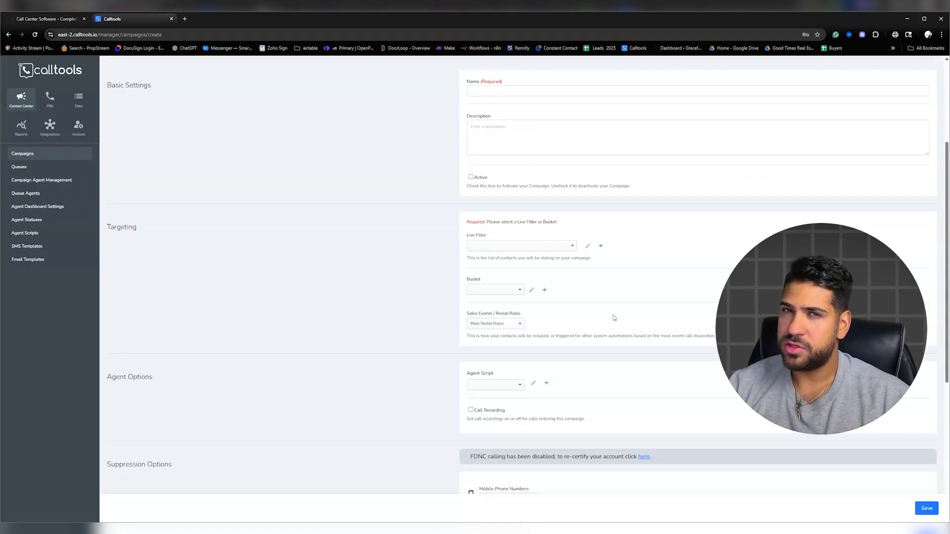
- Go to Agent Scripts and view the flows of the agent scripts named Script and Dynamic Solar Script
left_click(81, 233)
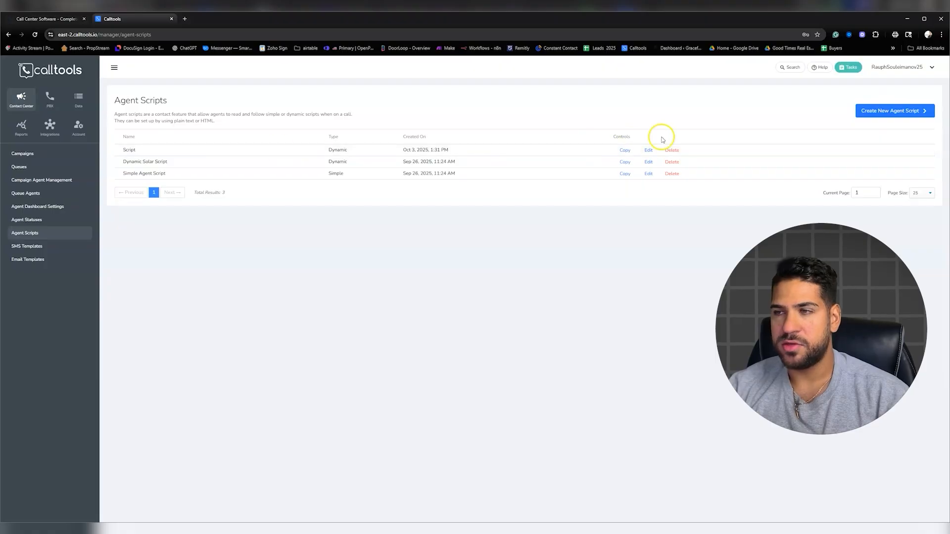
left_click(648, 150)
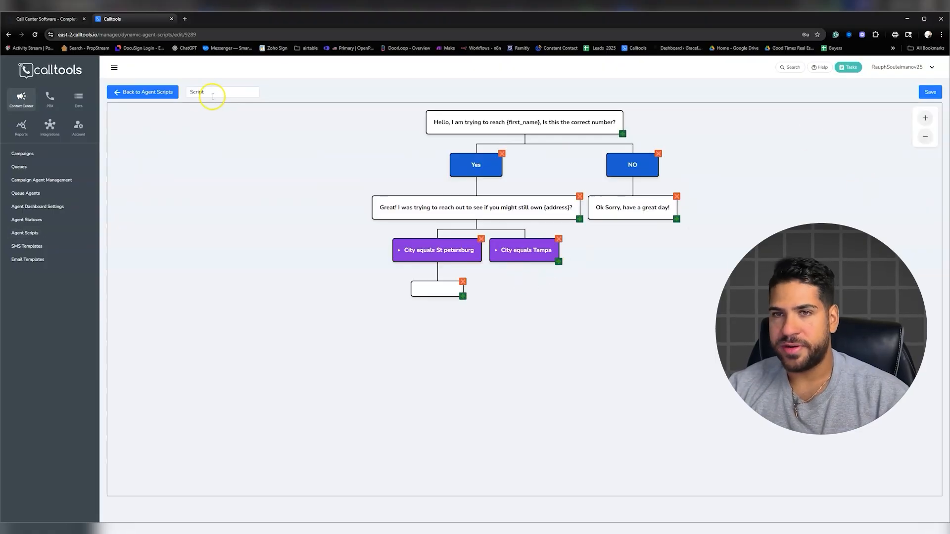
left_click(148, 92)
left_click(649, 161)
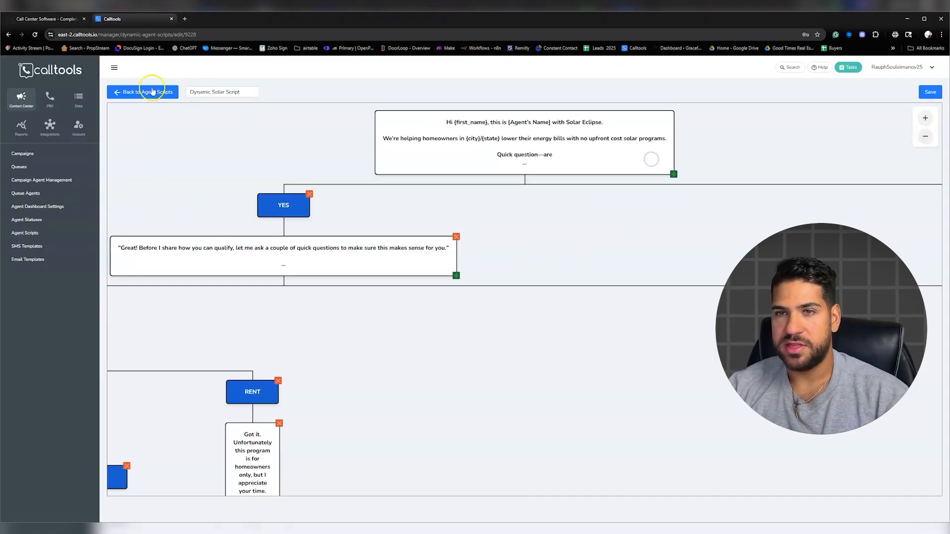
- Return to the agent script named Script and inspect its follow-up question about still owning the address
left_click(152, 91)
left_click(648, 150)
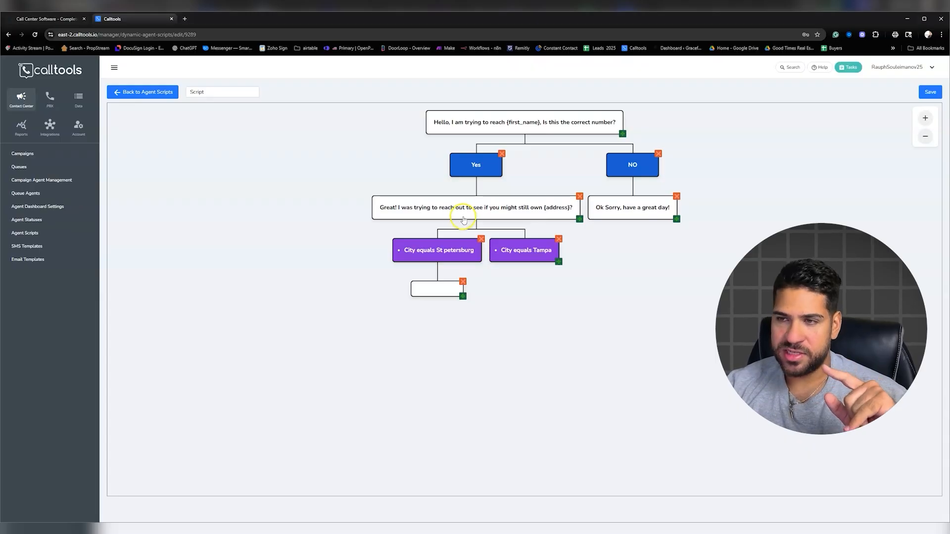
left_click(492, 209)
left_click(658, 238)
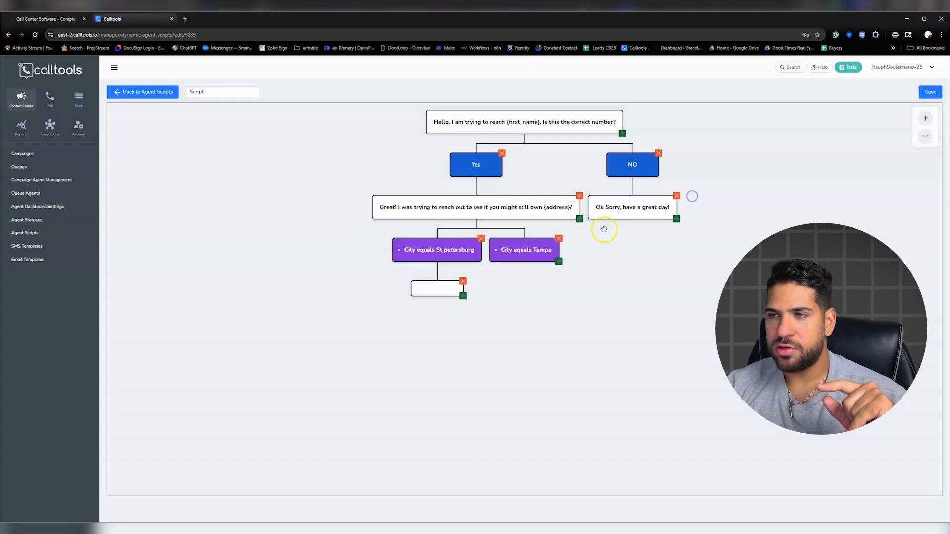
- Check the St petersburg and Tampa city branches beneath the script's address question
left_click(579, 218)
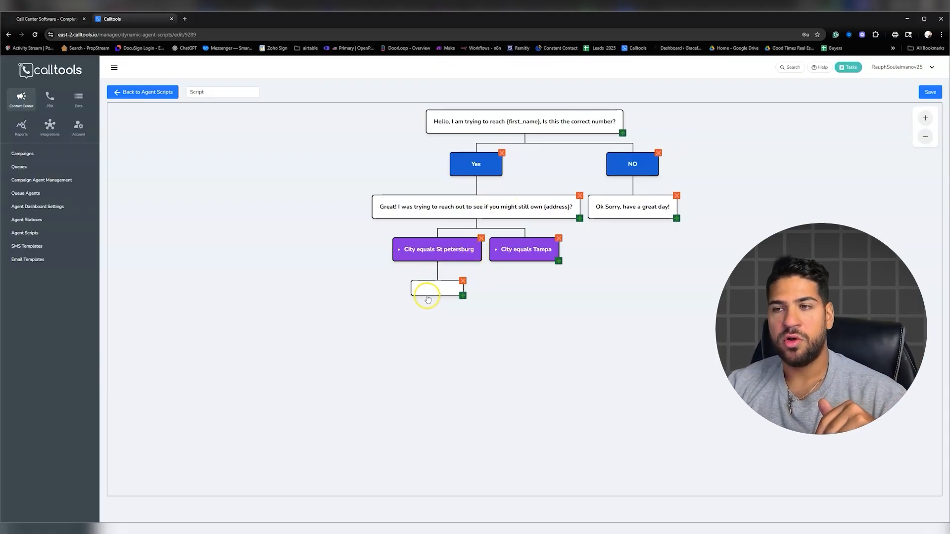
left_click(531, 251)
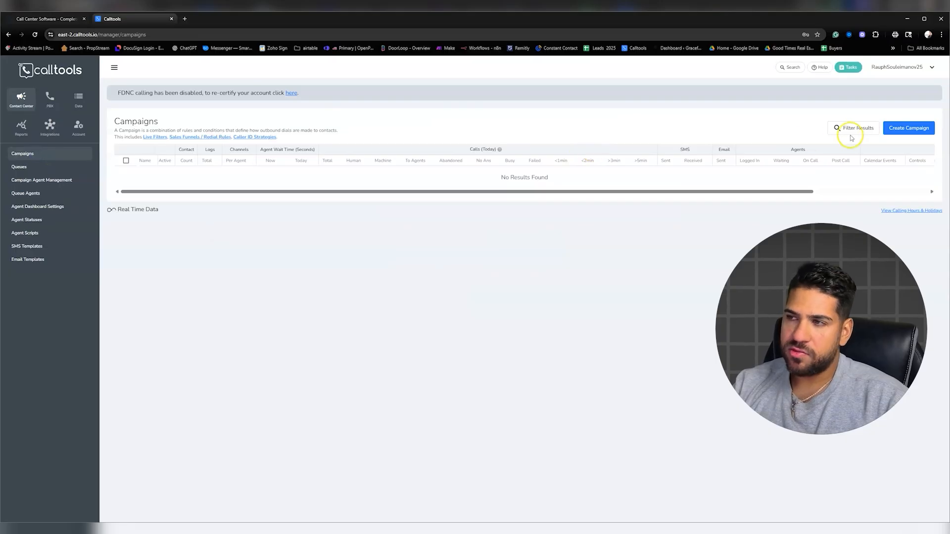
- Start creating a new campaign and set its campaign type to Predictive
left_click(896, 129)
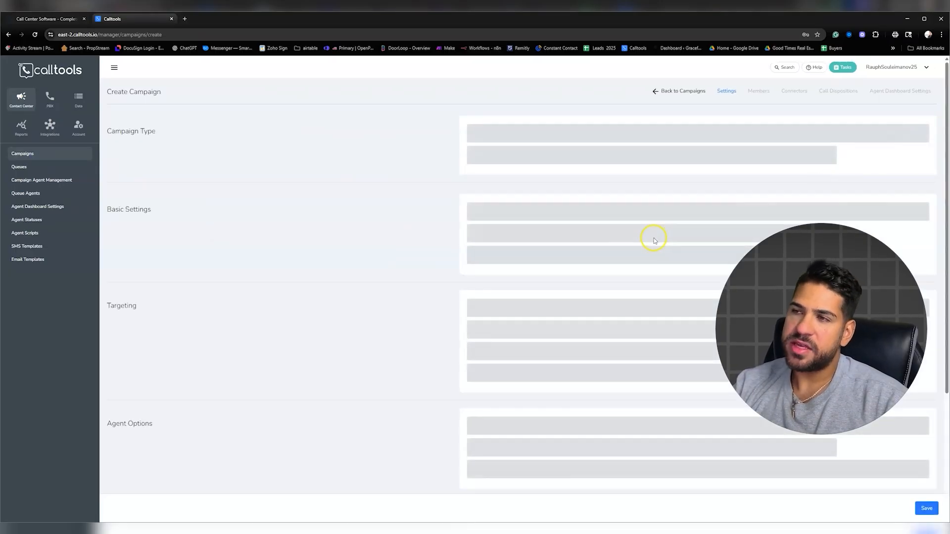
left_click(746, 172)
left_click(539, 130)
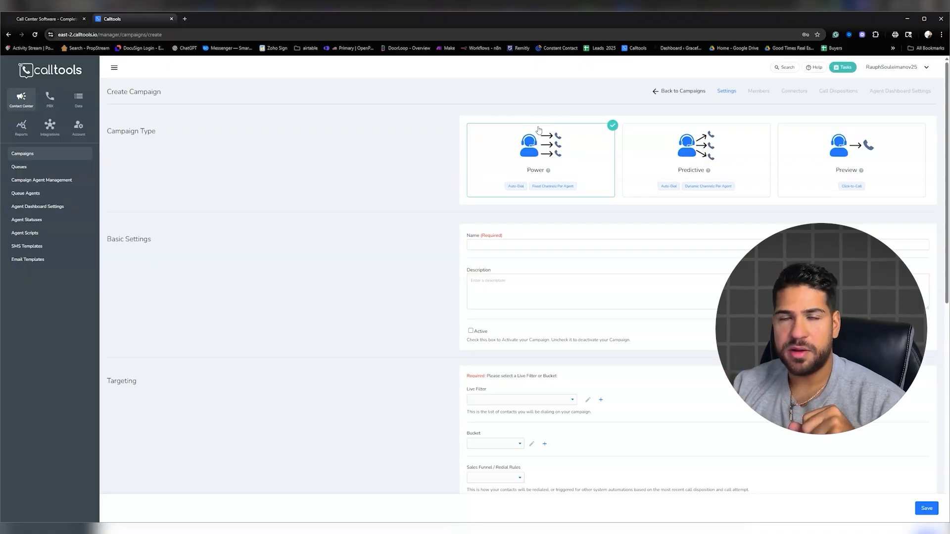
left_click(710, 152)
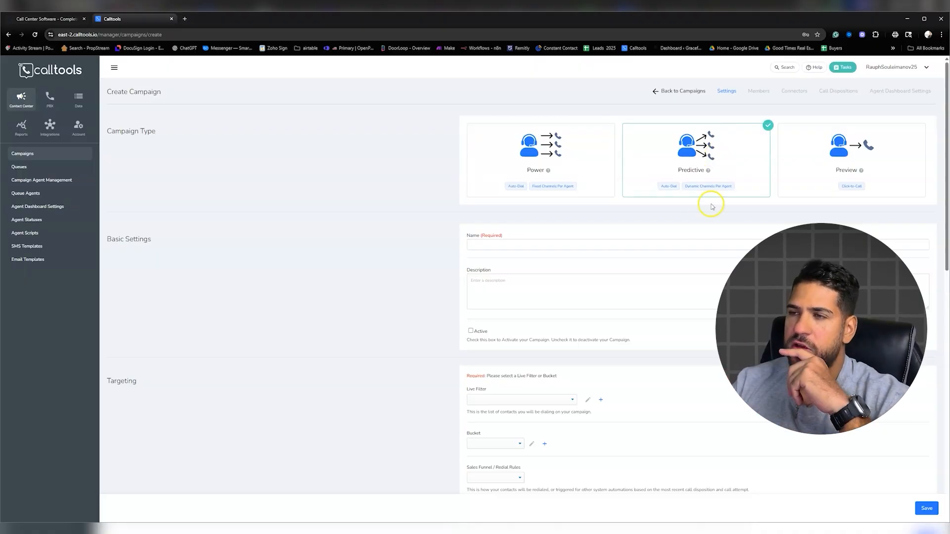
- Look through the new campaign form down to the Max Abandon Rate and Channel Speed By Agents settings
scroll(662, 297, "down", 3)
scroll(662, 297, "down", 5)
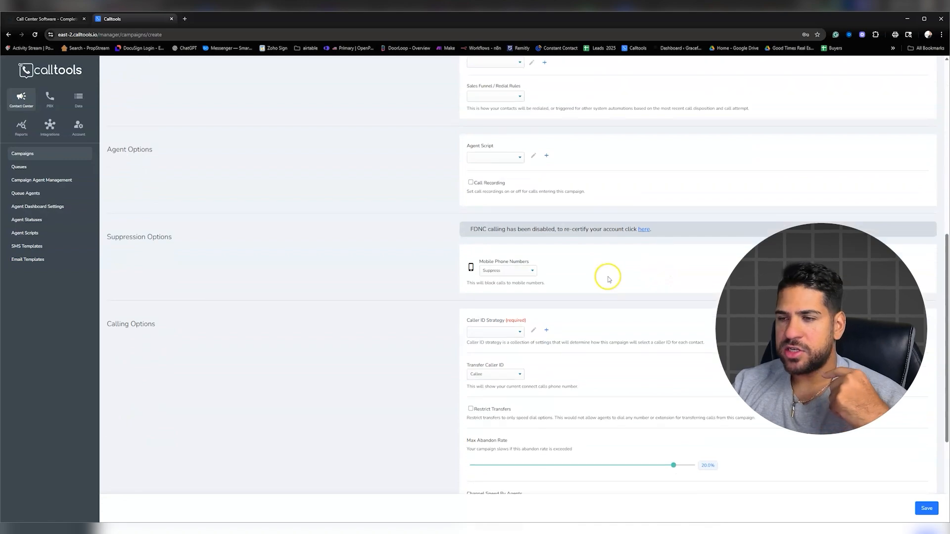
scroll(716, 297, "up", 10)
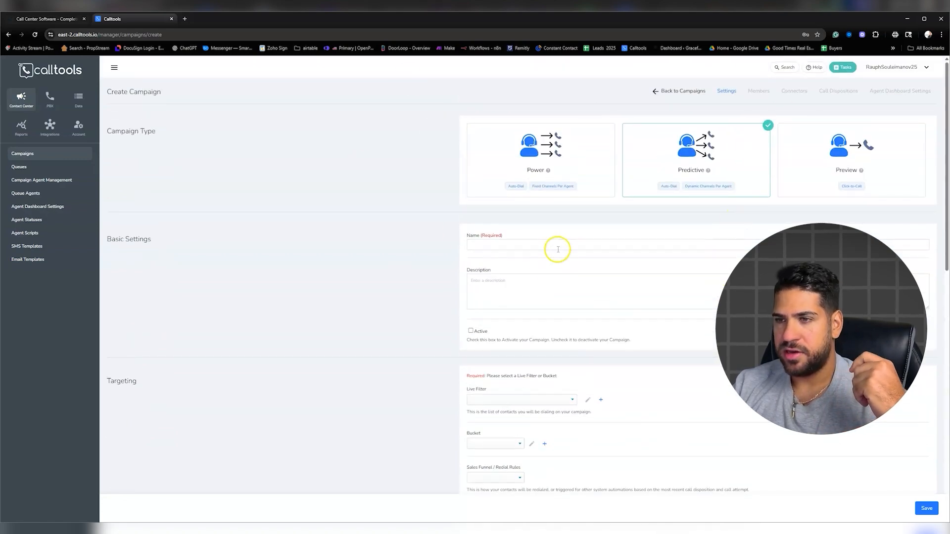
left_click(527, 245)
scroll(544, 302, "down", 8)
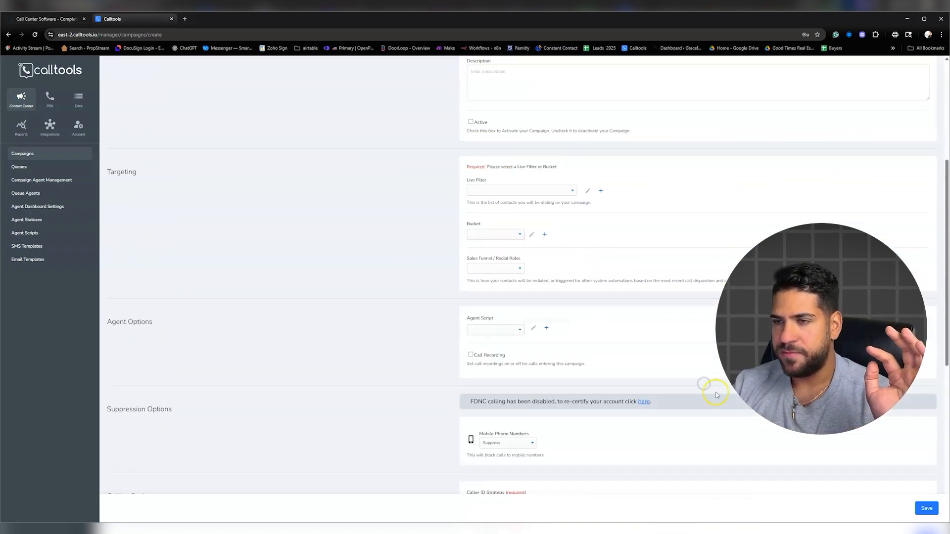
scroll(725, 373, "down", 2)
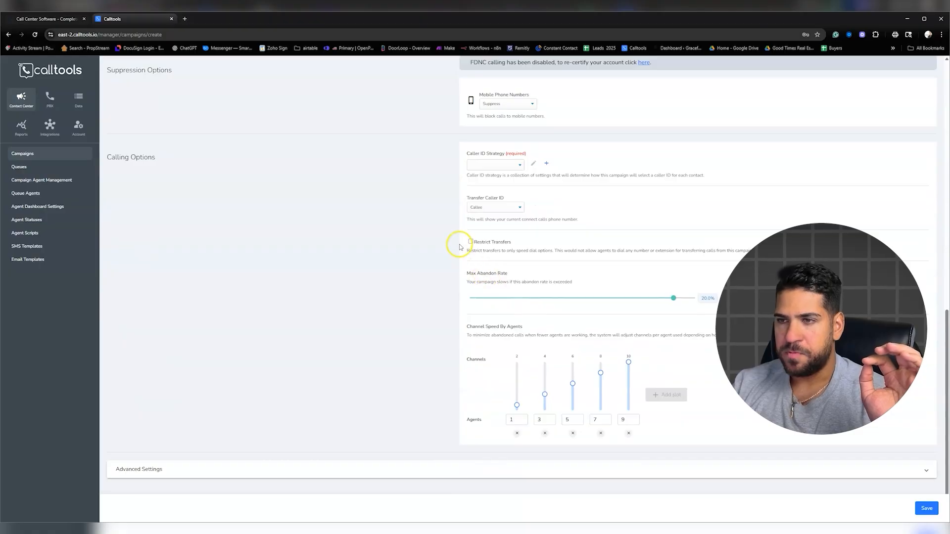
left_click_drag(467, 262, 717, 393)
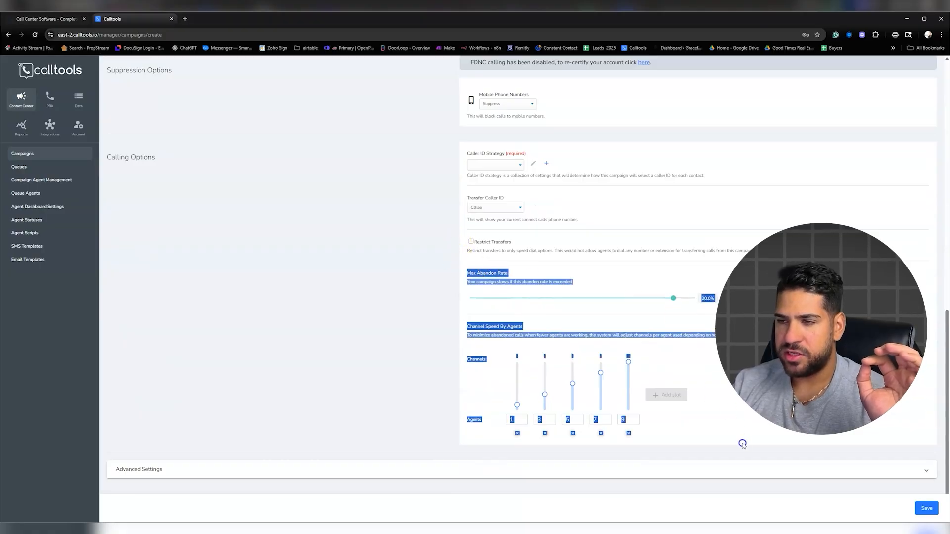
left_click(736, 439)
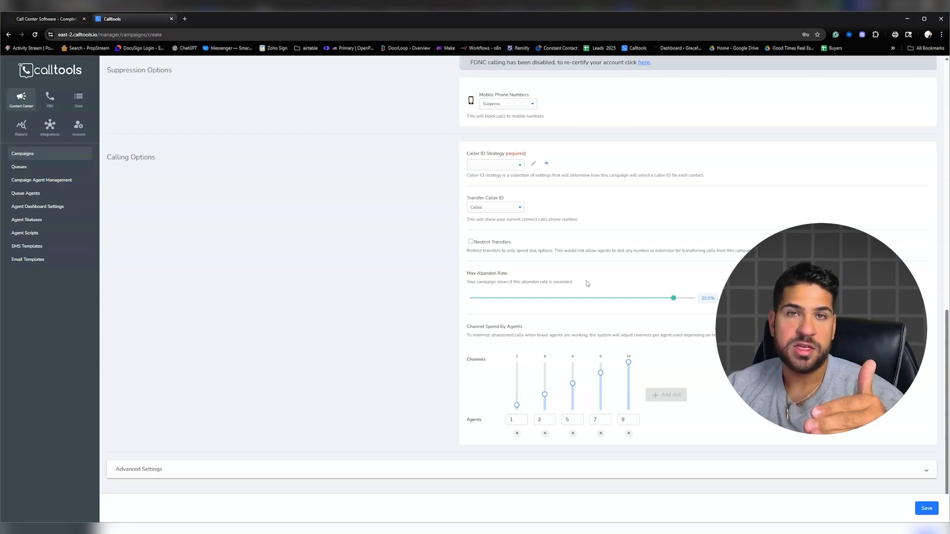
- Lower the campaign's Max Abandon Rate to 6%
left_click_drag(673, 298, 527, 296)
scroll(634, 346, "up", 3)
scroll(635, 346, "down", 3)
scroll(635, 346, "up", 4)
scroll(635, 347, "down", 4)
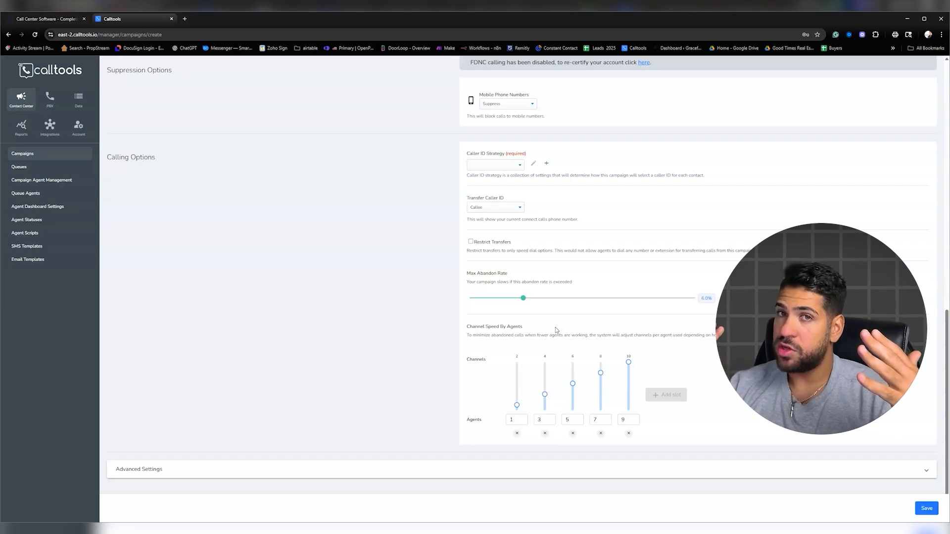
- In Channel Speed By Agents, set 5 channels for 1 agent and 7 channels for 2 agents in the second slot
left_click_drag(516, 404, 545, 377)
left_click(545, 395)
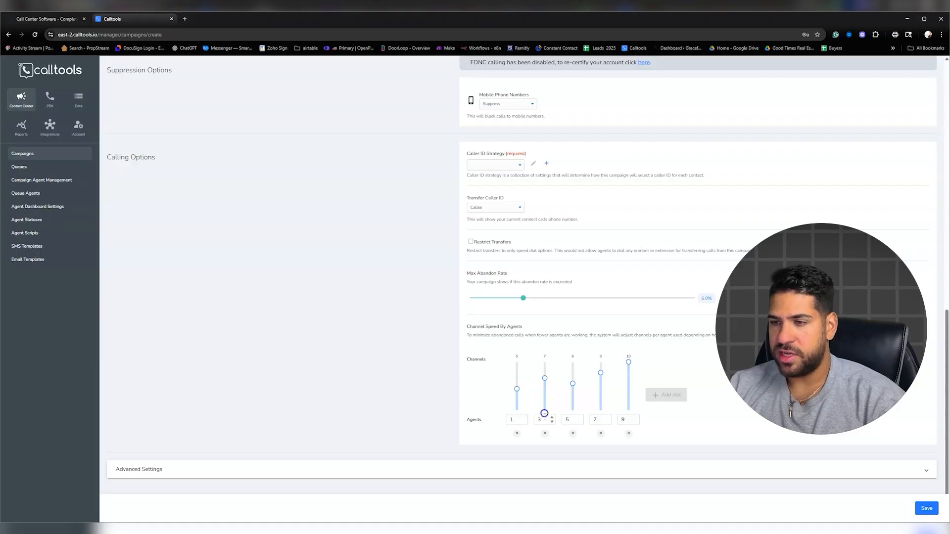
left_click(552, 422)
left_click(544, 379)
- Set the third Channel Speed By Agents slot to 3 agents with 8 channels
left_click(573, 419)
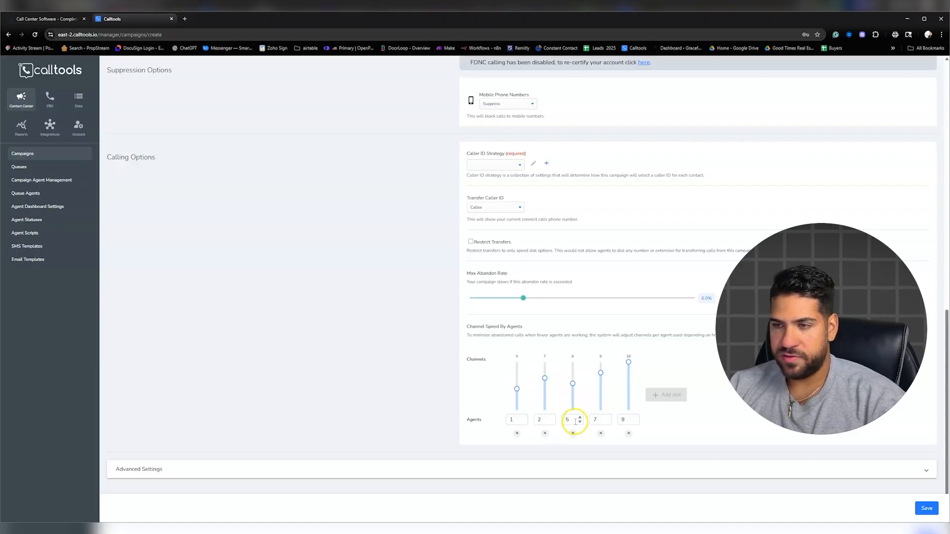
key("BackSpace")
type("2")
left_click(572, 383)
double_click(571, 419)
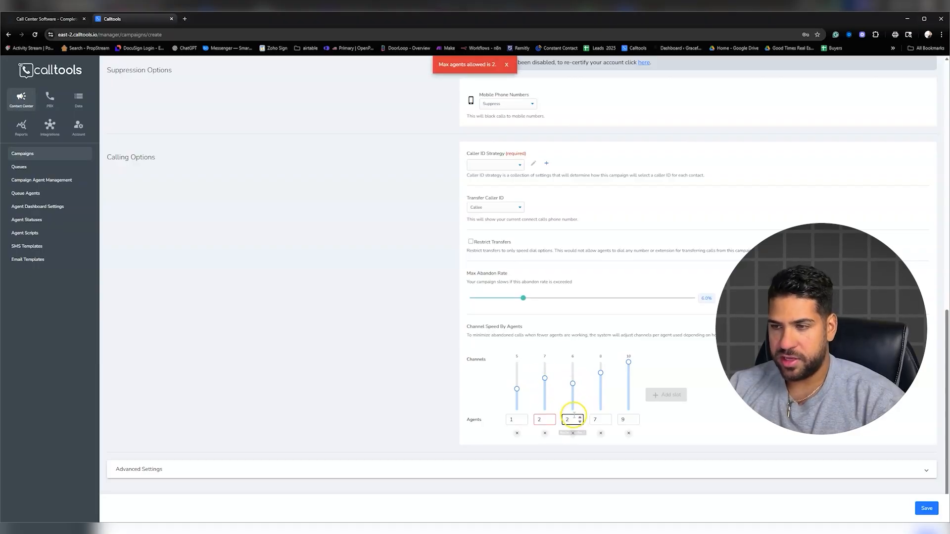
type("3")
left_click_drag(573, 384, 572, 373)
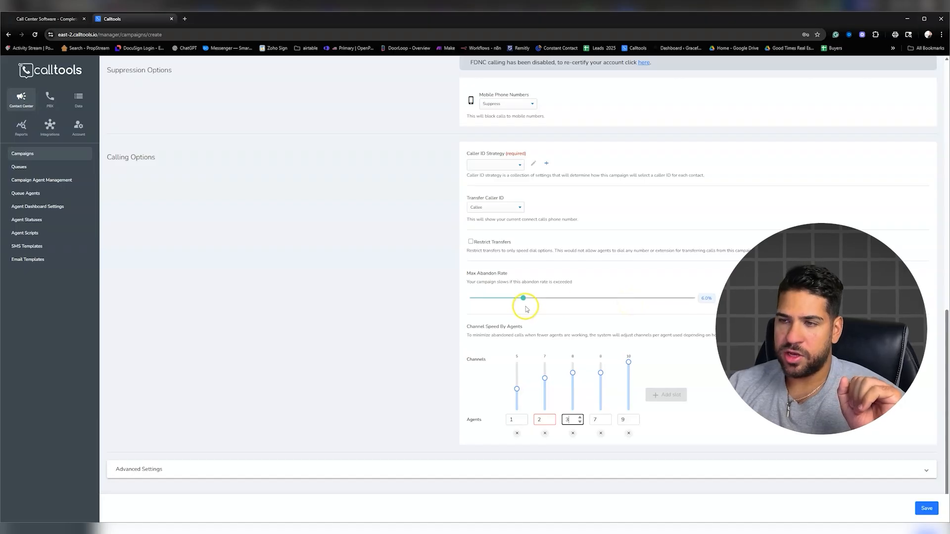
- Set the Max Abandon Rate to 8% and the 1-agent slot's channel speed to 7 channels
left_click_drag(524, 299, 546, 298)
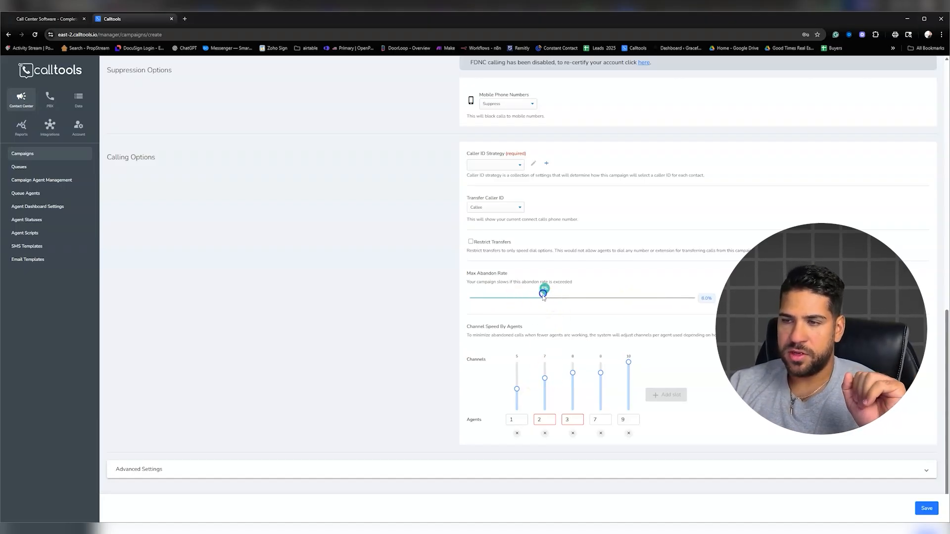
left_click_drag(516, 389, 513, 324)
left_click(513, 367)
left_click_drag(514, 367, 517, 377)
left_click(544, 290)
left_click_drag(544, 290, 543, 318)
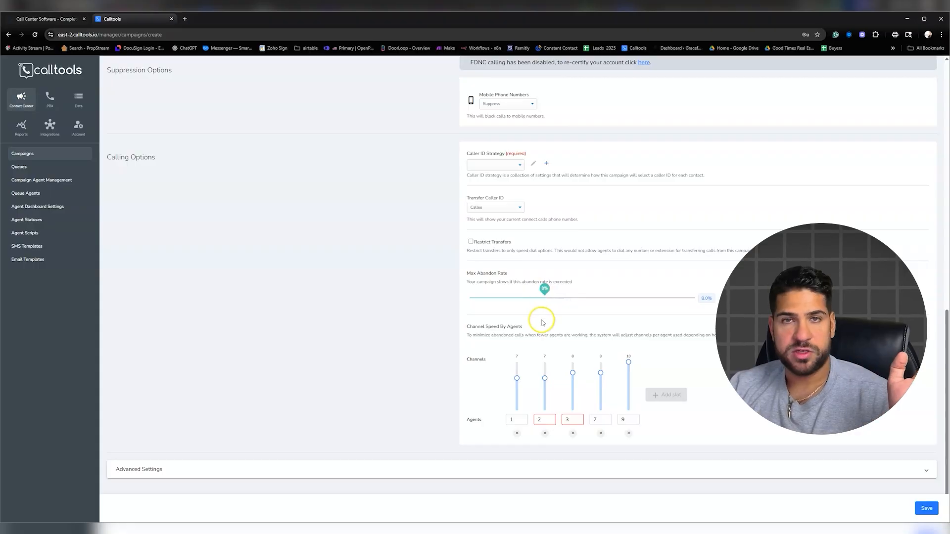
left_click(518, 378)
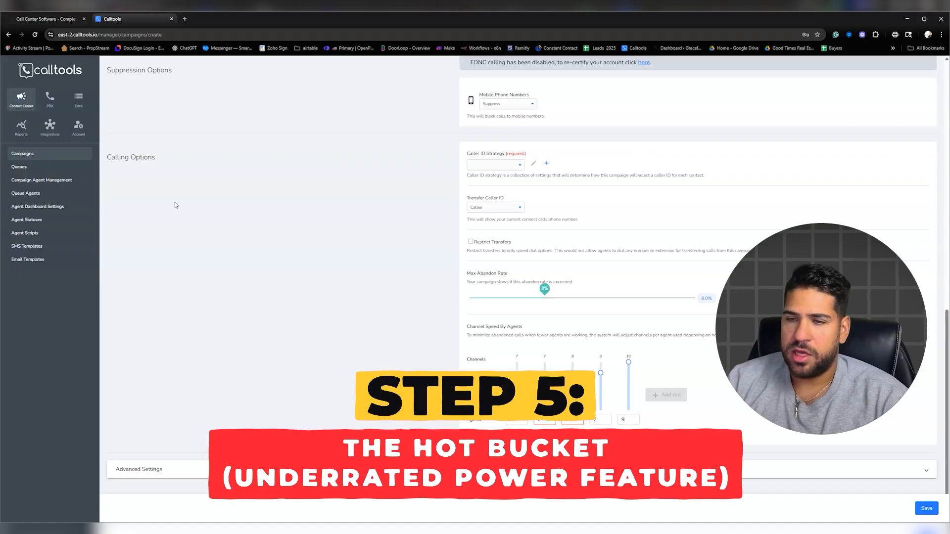
- Expand the campaign's Advanced Settings and set the Hot Lead Bucket to New bucket
left_click(118, 466)
scroll(275, 412, "down", 7)
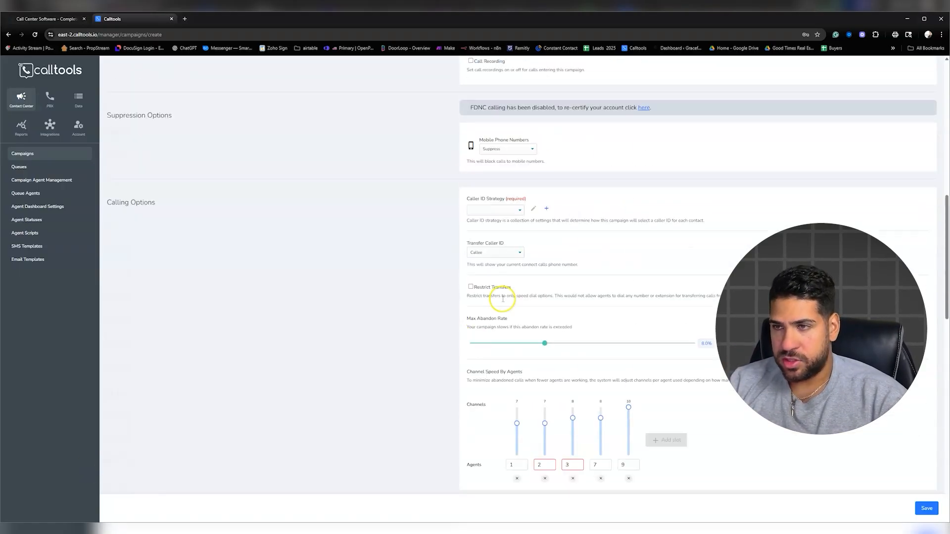
scroll(503, 298, "up", 10)
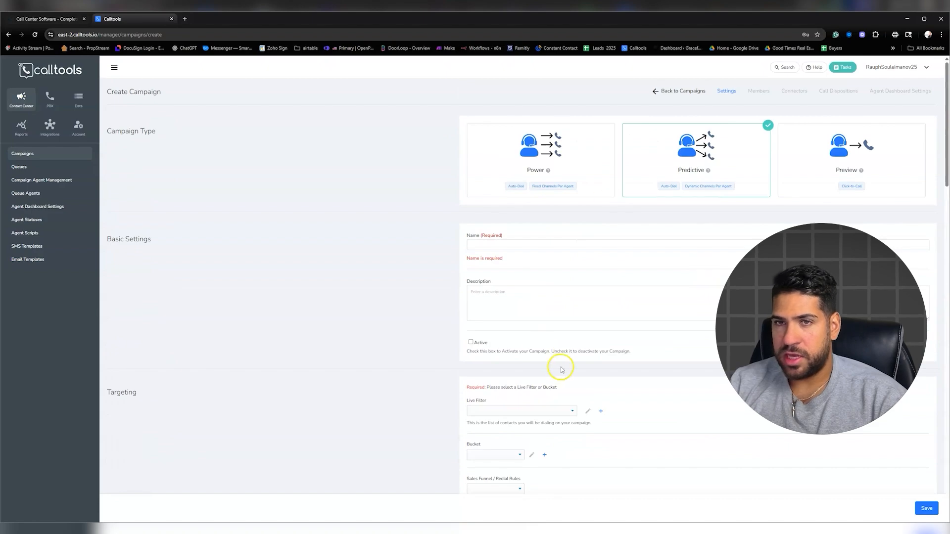
scroll(562, 364, "down", 11)
scroll(563, 409, "down", 18)
scroll(456, 346, "up", 10)
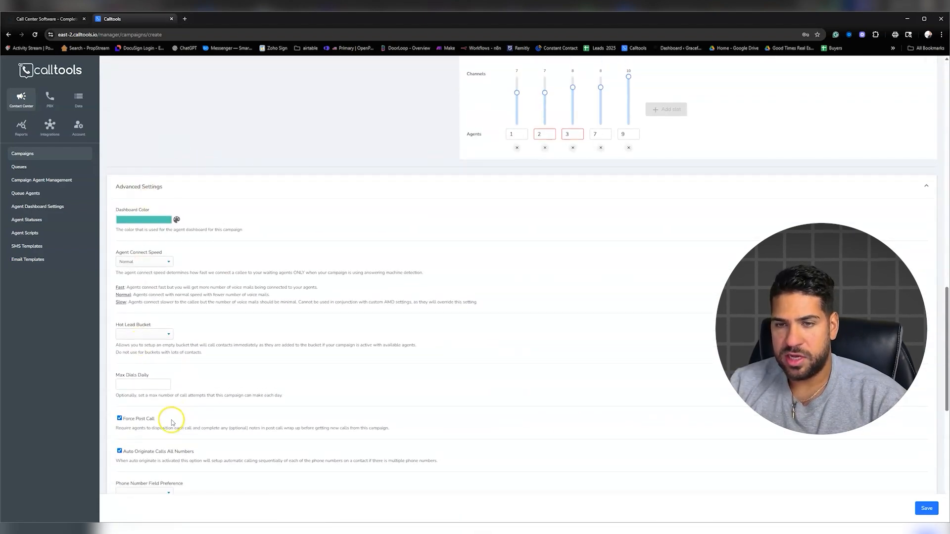
scroll(274, 423, "down", 3)
scroll(248, 411, "up", 2)
left_click(159, 261)
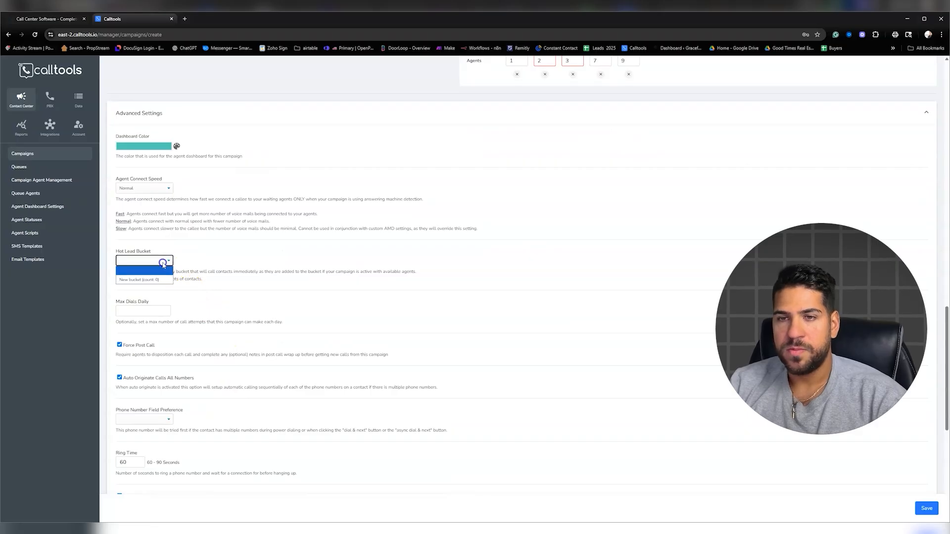
left_click(159, 259)
left_click(167, 260)
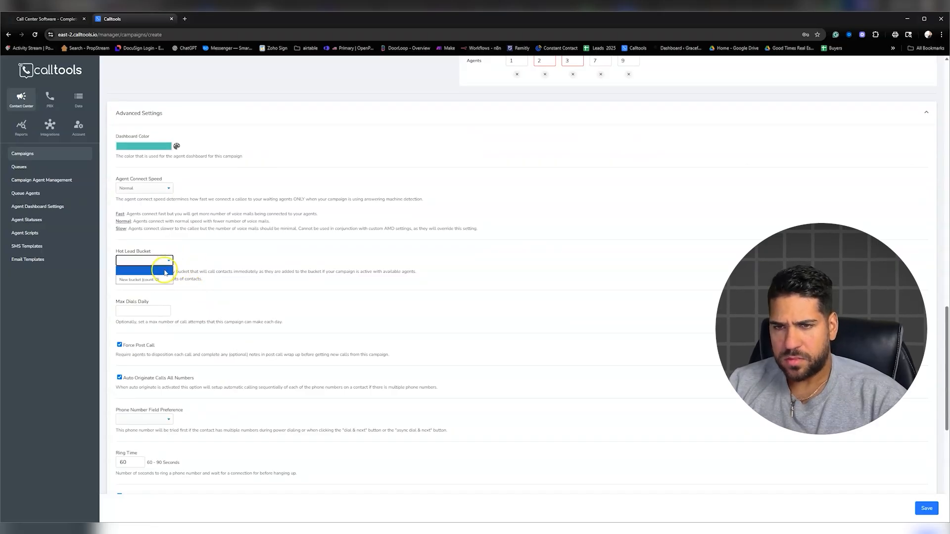
left_click(148, 281)
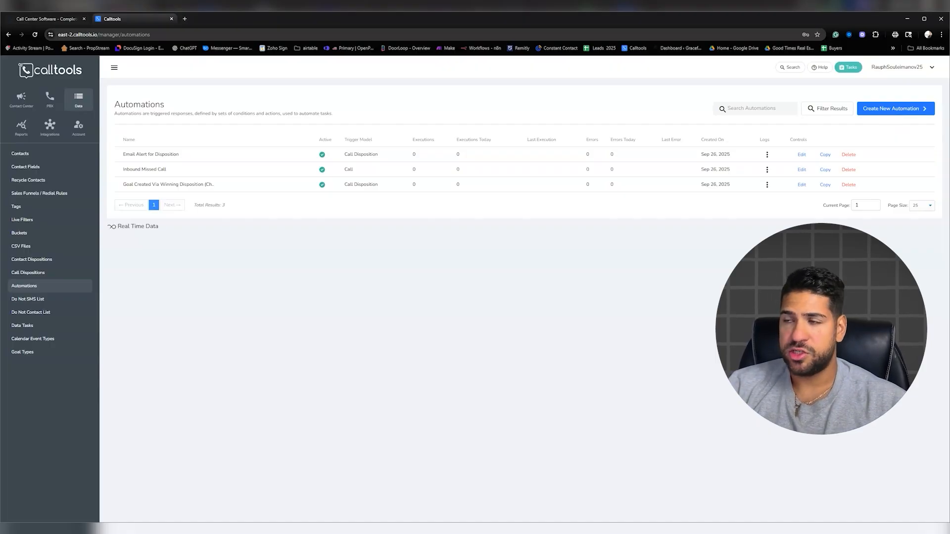
- View the trigger and conditions of the Email Alert for Disposition automation, then return to the automations list
left_click(802, 155)
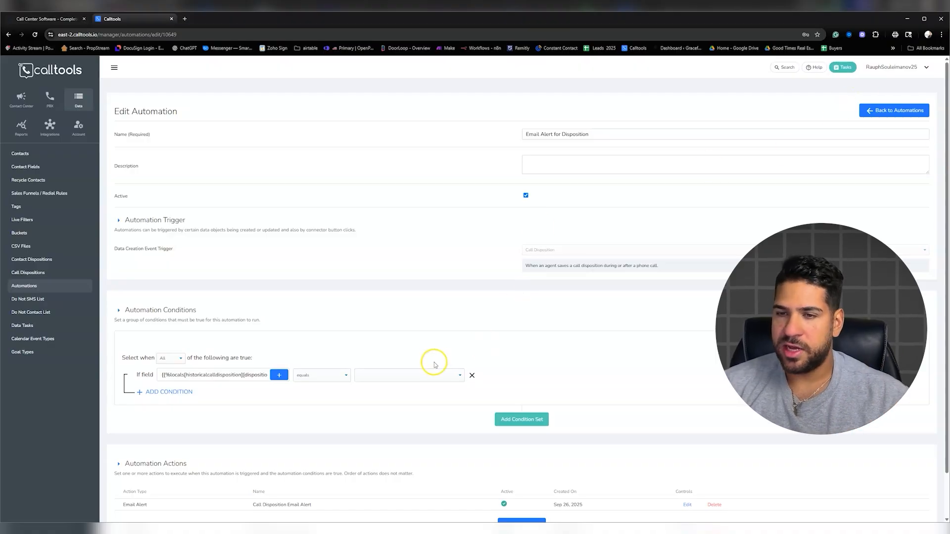
scroll(636, 388, "down", 1)
scroll(823, 135, "up", 1)
left_click(886, 111)
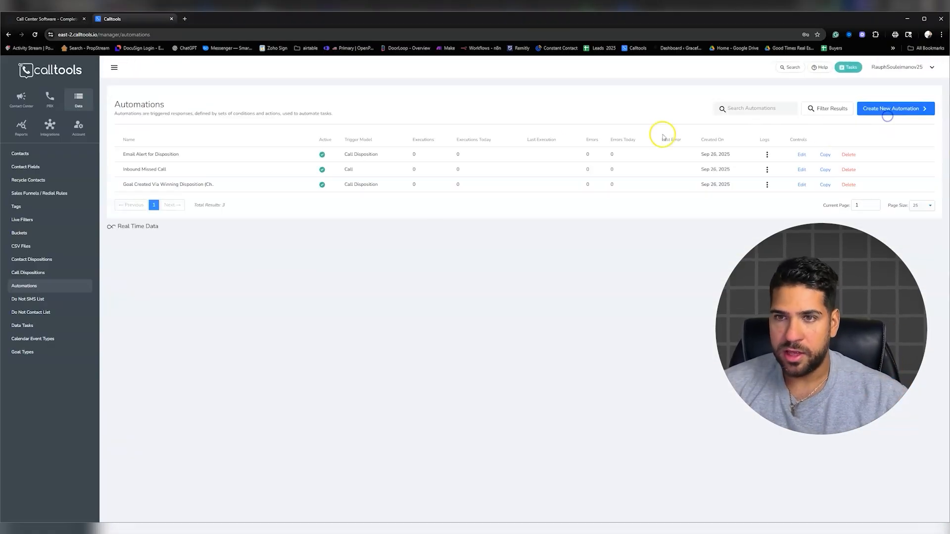
- Open the Inbound Missed Call automation and review its trigger and conditions
left_click(802, 169)
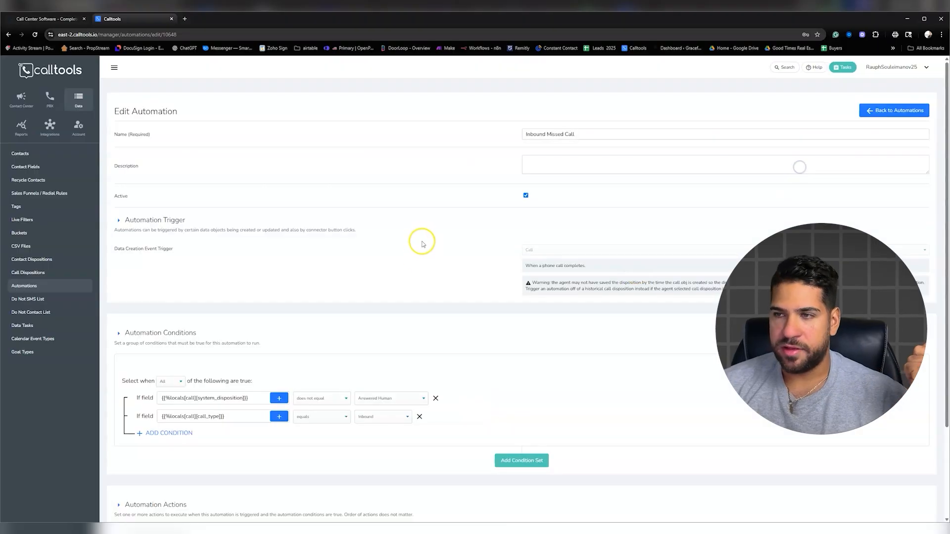
scroll(422, 244, "down", 3)
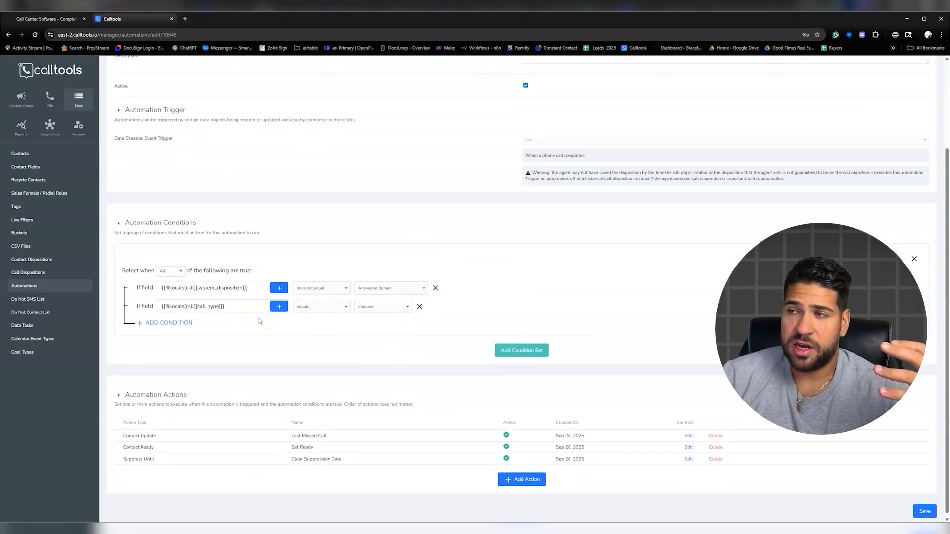
scroll(335, 305, "up", 3)
scroll(335, 305, "down", 3)
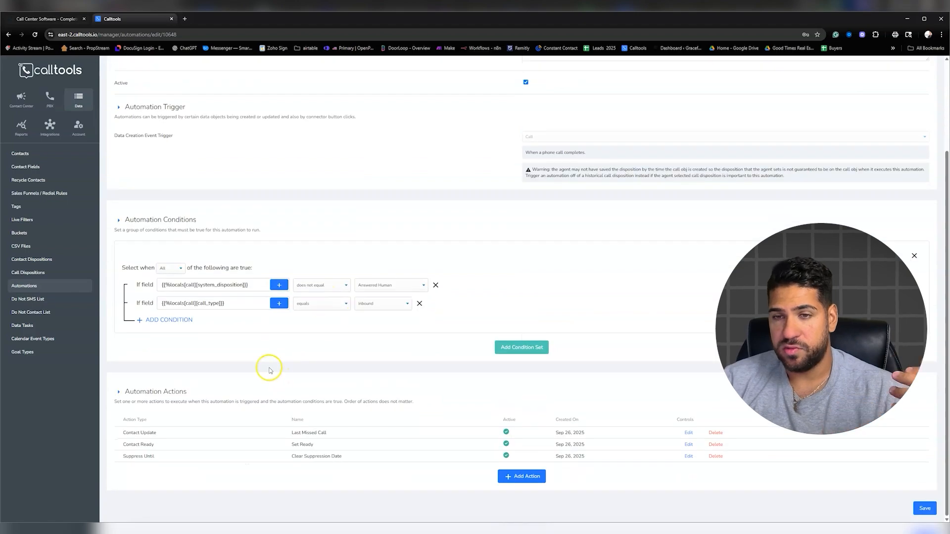
scroll(390, 342, "up", 3)
scroll(395, 333, "down", 3)
scroll(445, 247, "up", 3)
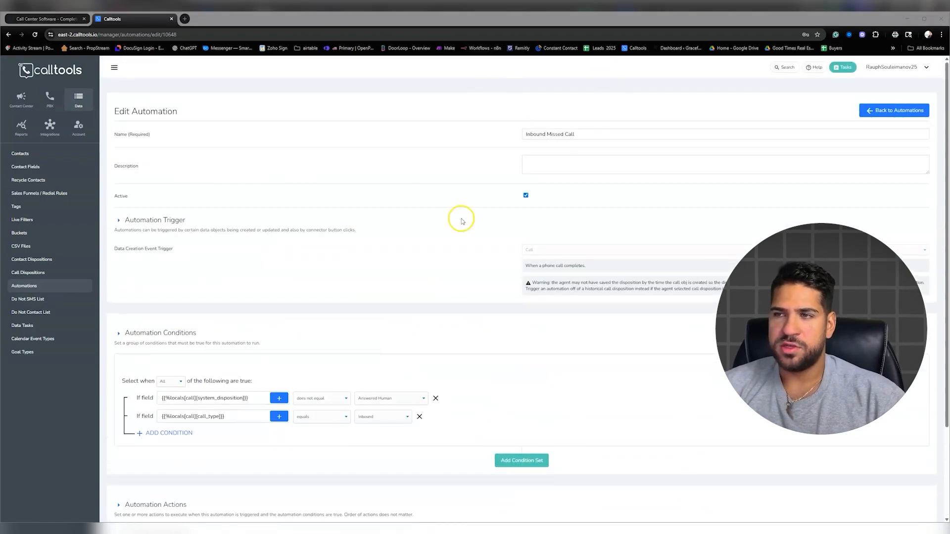
- Examine the Contact Update, Contact Ready and Suppress Until actions of the Inbound Missed Call automation
scroll(461, 221, "down", 3)
left_click_drag(132, 433, 323, 436)
left_click(322, 437)
left_click_drag(165, 445, 317, 444)
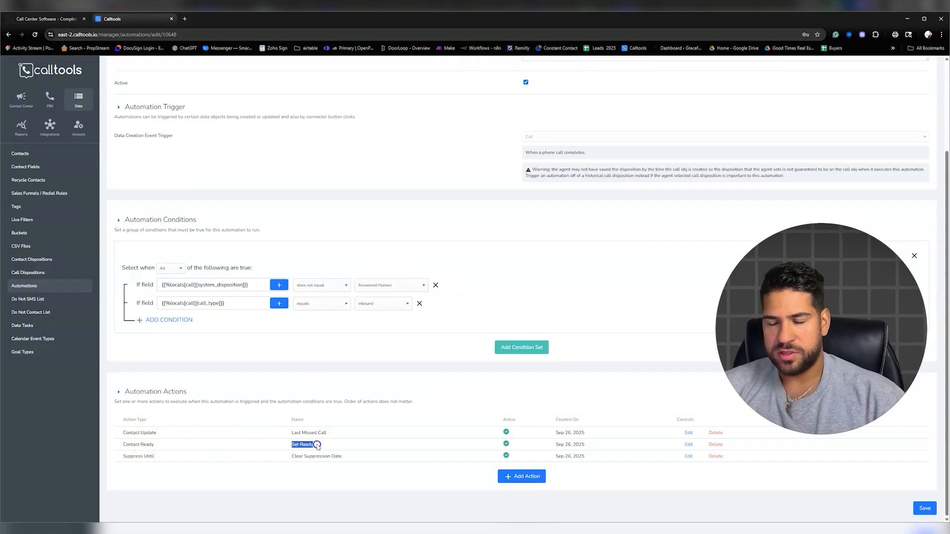
left_click(276, 470)
left_click_drag(112, 457, 366, 455)
left_click(366, 457)
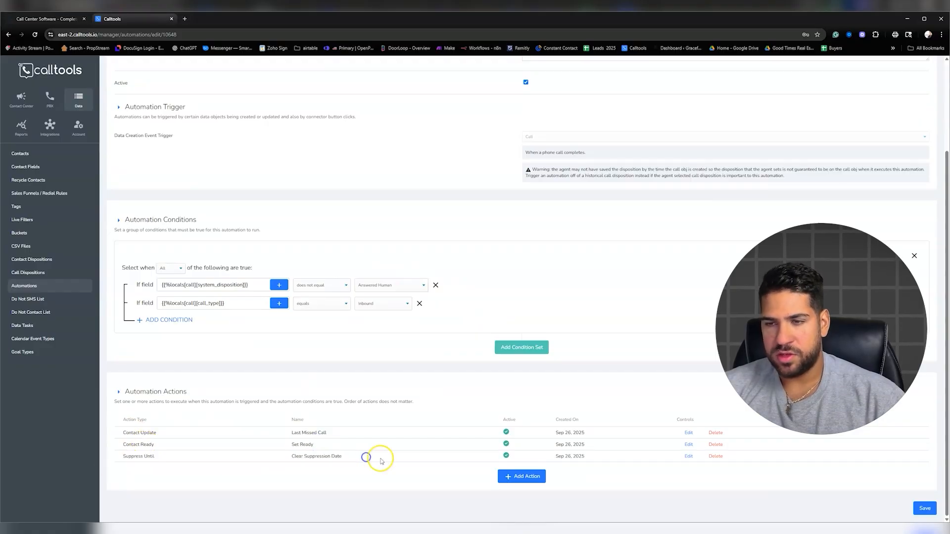
- View the action types that can be added to the automation, then return to the automations list without adding one
left_click(523, 476)
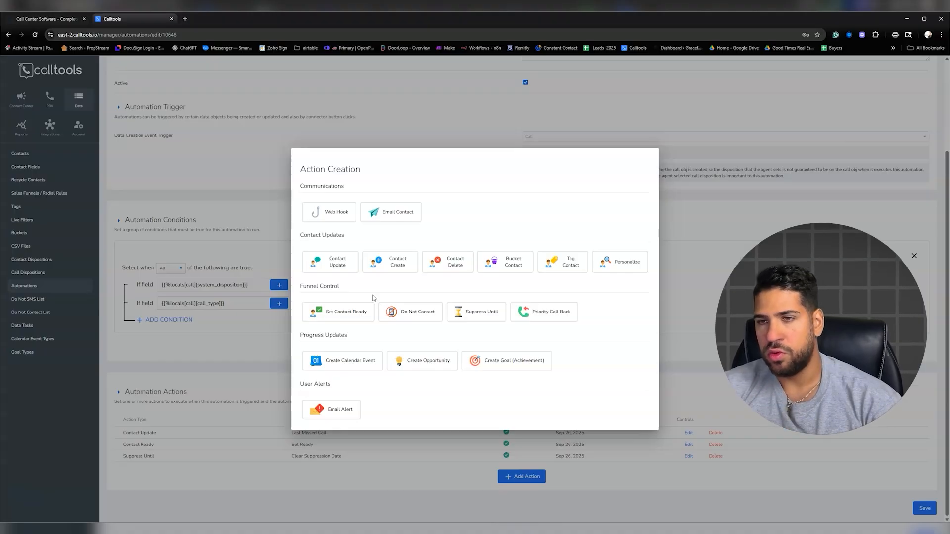
left_click(717, 354)
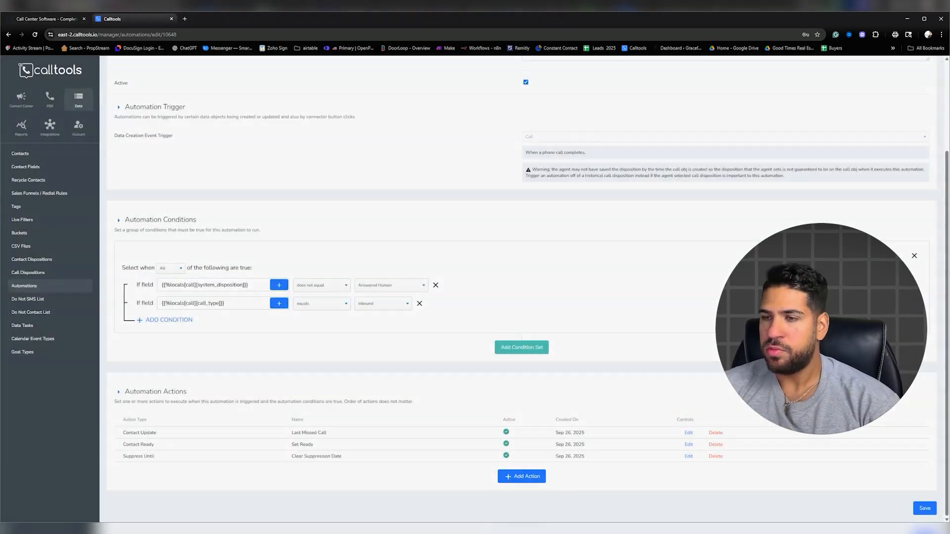
scroll(663, 401, "up", 3)
left_click(862, 111)
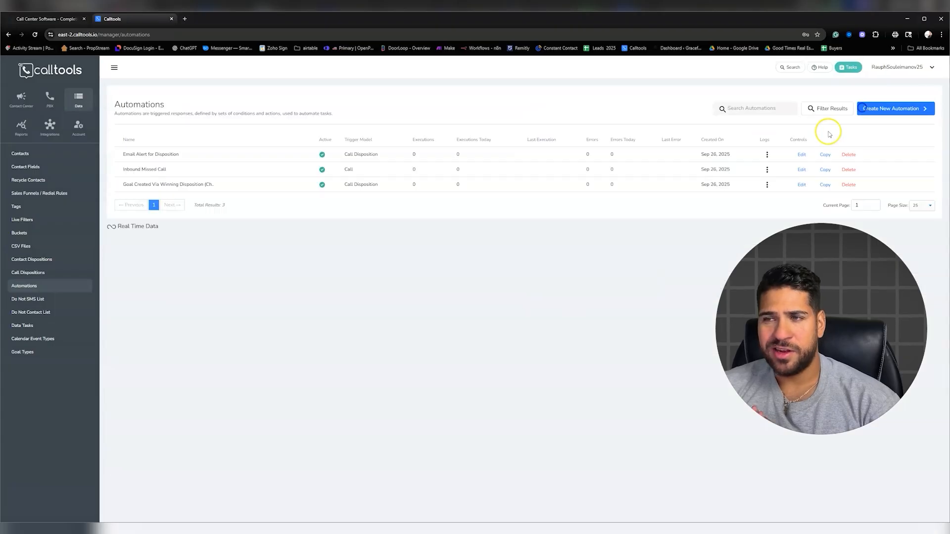